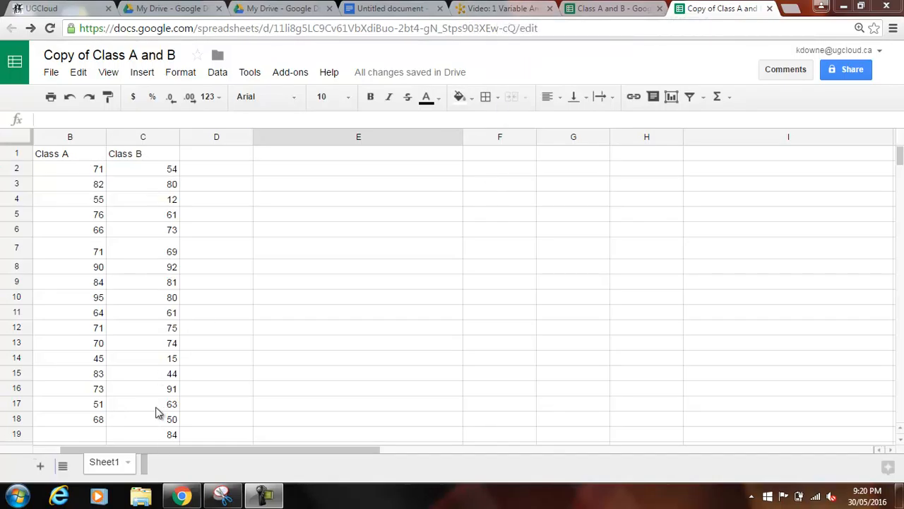
Look at the Fathom one-variable analysis video page, then review the Class A and Class B scores in the copied spreadsheet.
{"action": "left_click", "coordinate": [490, 7]}
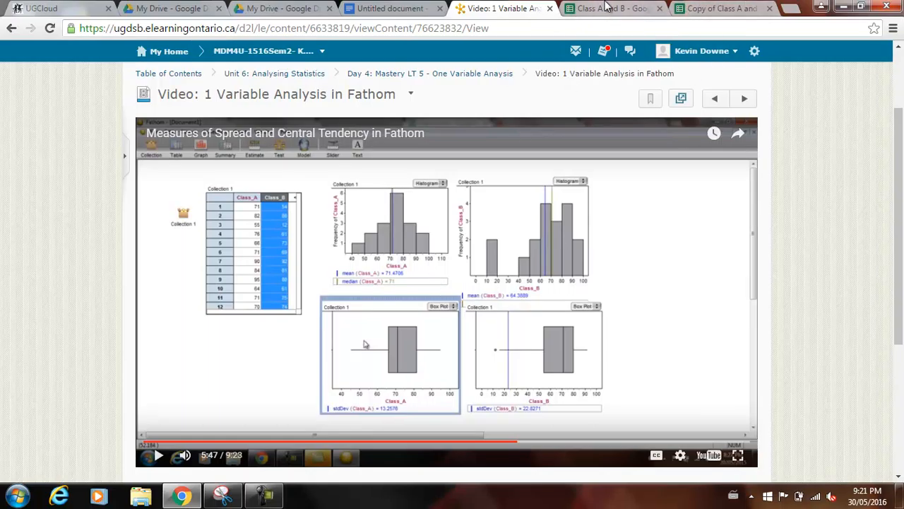
{"action": "left_click", "coordinate": [604, 6]}
{"action": "left_click", "coordinate": [741, 8]}
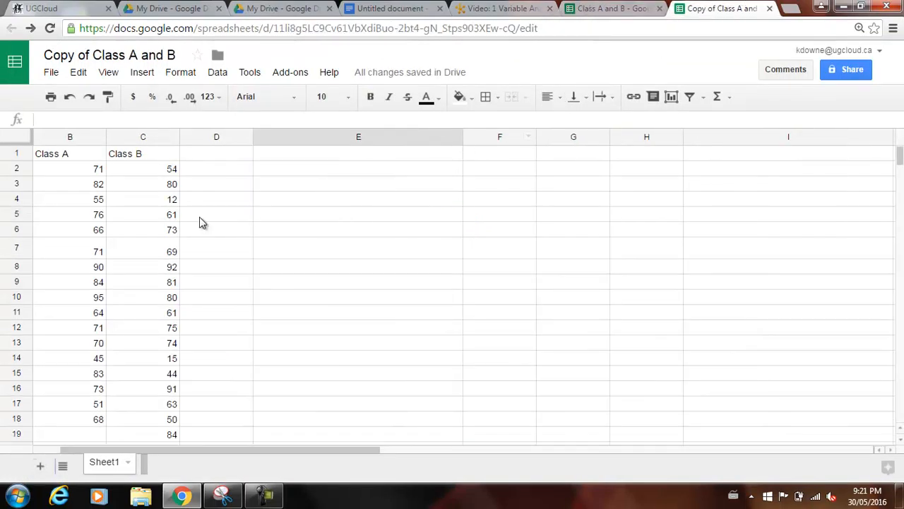
{"action": "scroll", "coordinate": [437, 209], "scroll_direction": "down", "scroll_amount": 2}
{"action": "scroll", "coordinate": [351, 247], "scroll_direction": "up", "scroll_amount": 2}
{"action": "left_click", "coordinate": [346, 247]}
{"action": "left_click", "coordinate": [279, 160]}
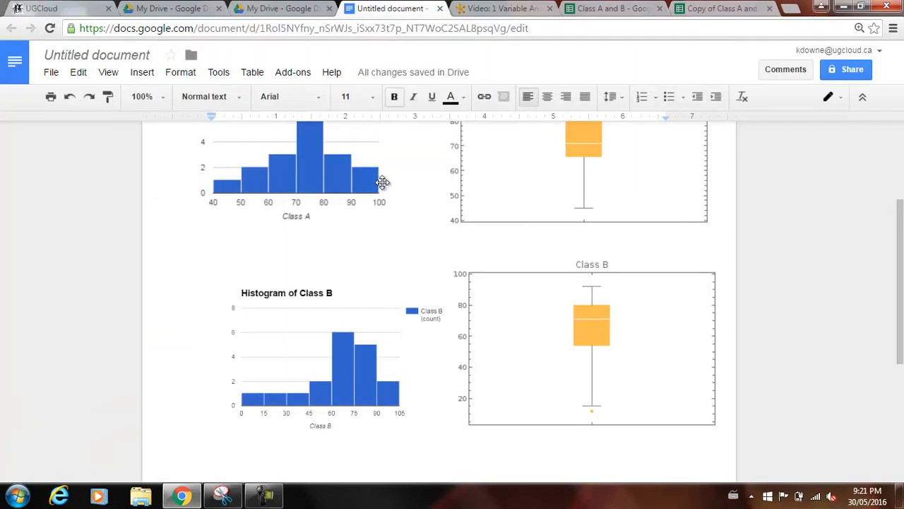
Delete the Class A and Class B histograms and box plots from the untitled document, leaving it empty.
{"action": "left_click", "coordinate": [394, 8]}
{"action": "left_click", "coordinate": [314, 194]}
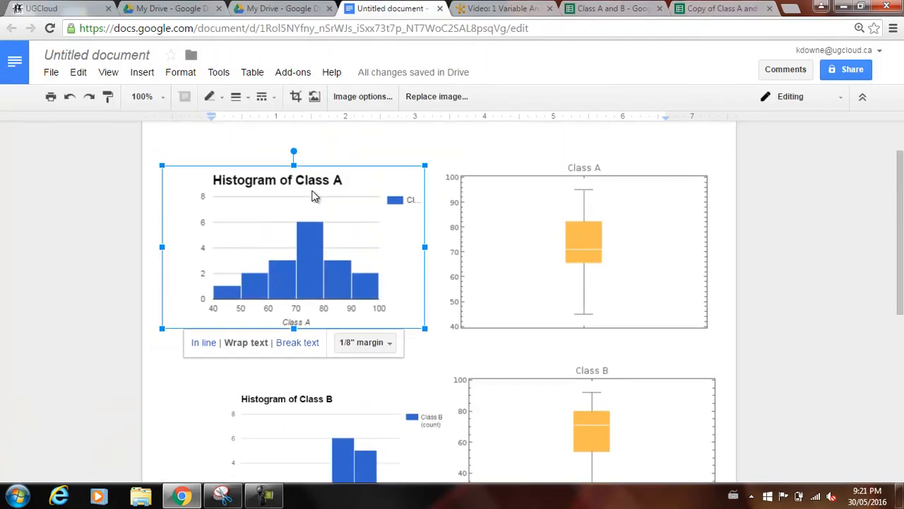
{"action": "key", "text": "Delete"}
{"action": "left_click", "coordinate": [530, 236]}
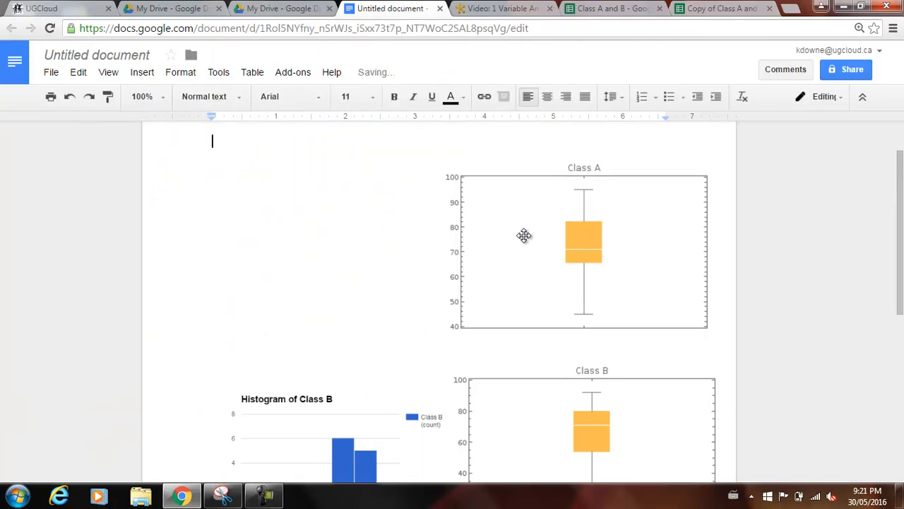
{"action": "key", "text": "Delete"}
{"action": "left_click", "coordinate": [394, 436]}
{"action": "key", "text": "Delete"}
{"action": "left_click", "coordinate": [585, 376]}
{"action": "key", "text": "Delete"}
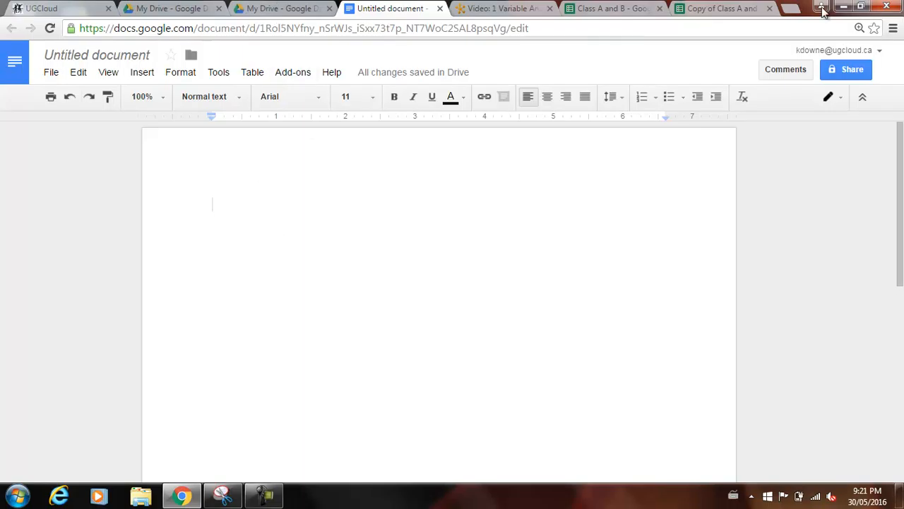
Select the Class A header and scores, cells B1 to B18, in the Copy of Class A and B spreadsheet.
{"action": "left_click", "coordinate": [710, 8]}
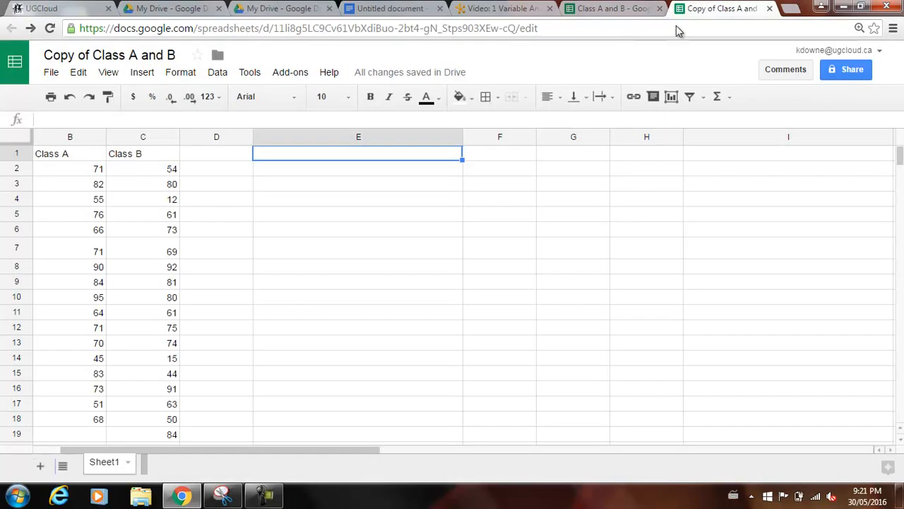
{"action": "left_click_drag", "start_coordinate": [82, 156], "coordinate": [85, 420]}
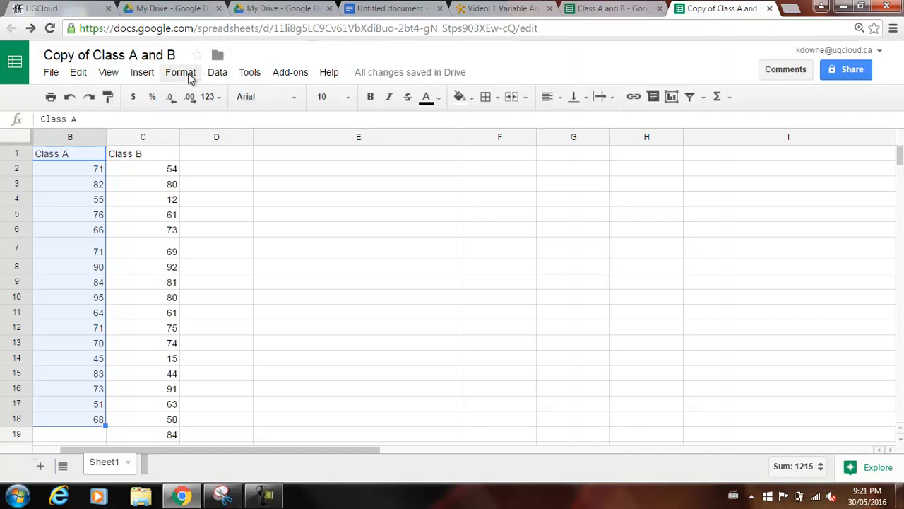
{"action": "left_click", "coordinate": [89, 156]}
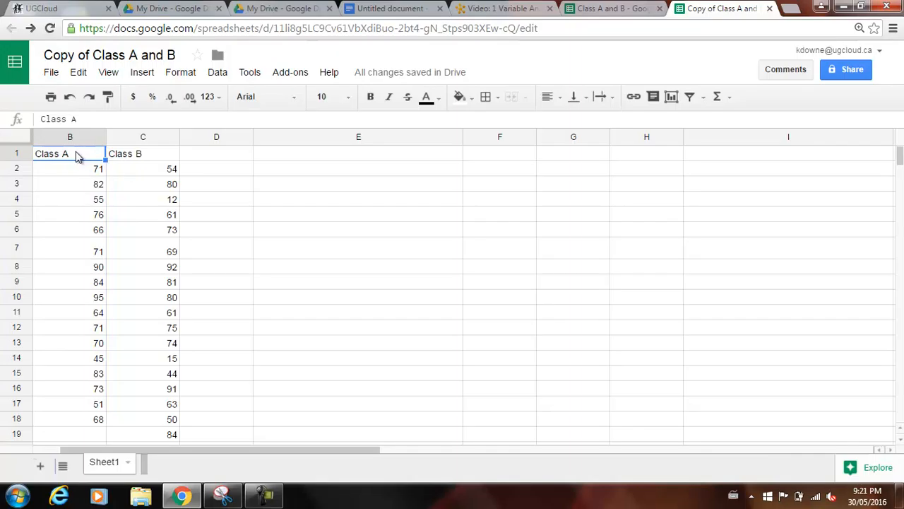
{"action": "left_click_drag", "start_coordinate": [77, 156], "coordinate": [78, 426]}
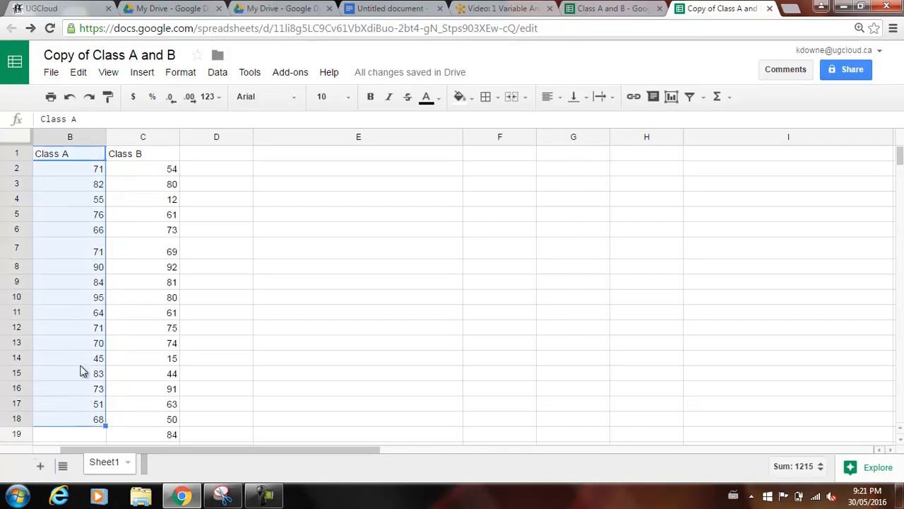
{"action": "left_click", "coordinate": [144, 76]}
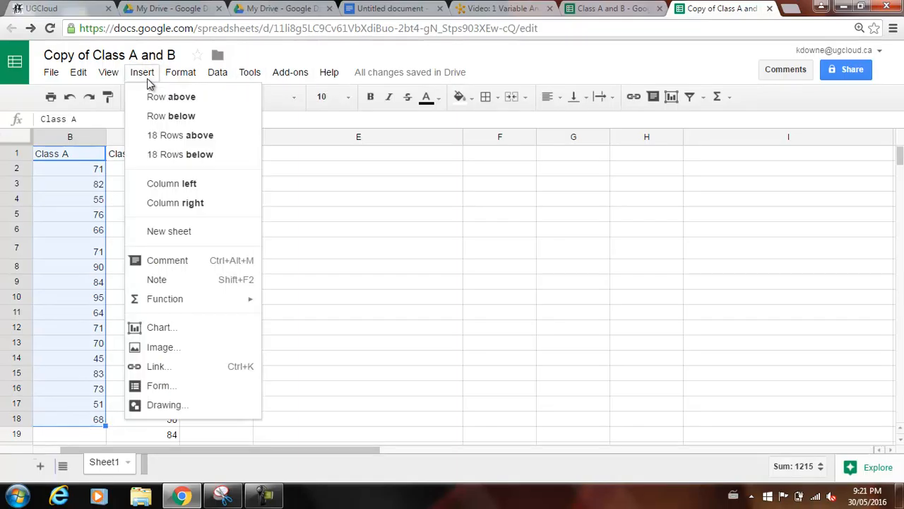
{"action": "left_click", "coordinate": [182, 328]}
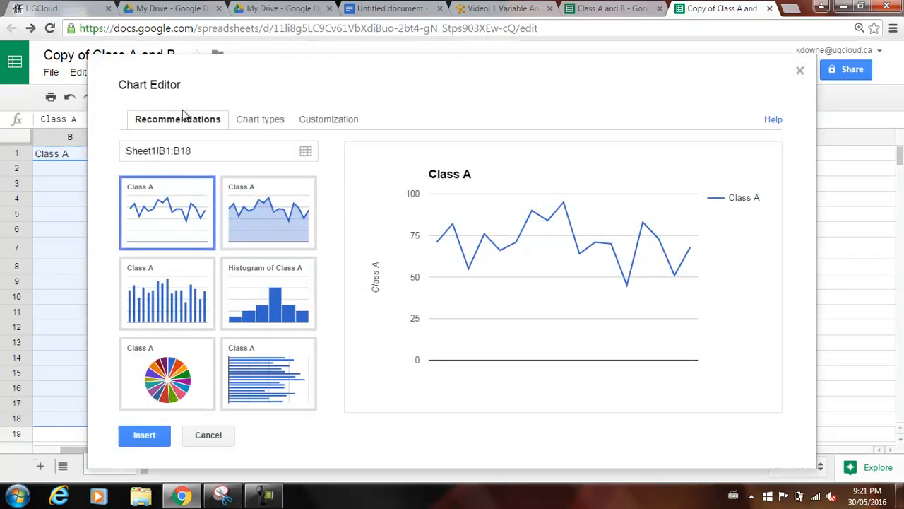
{"action": "left_click", "coordinate": [287, 294]}
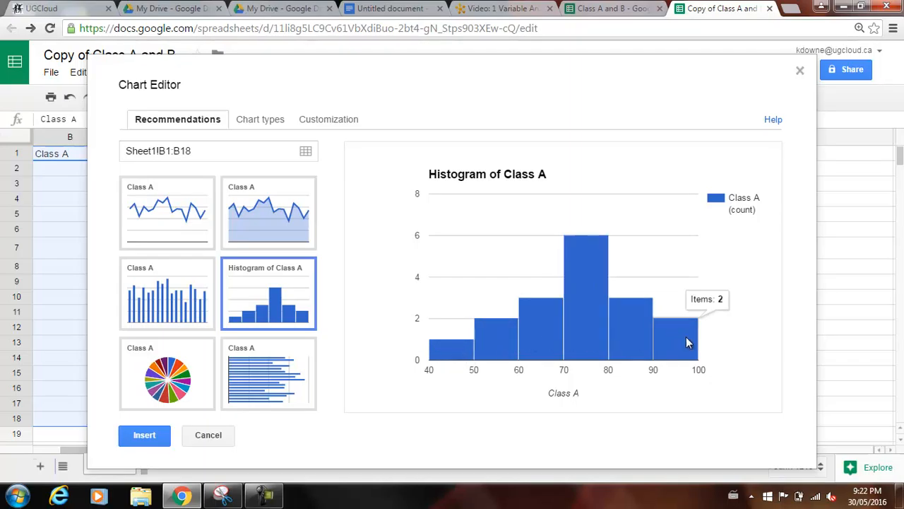
{"action": "left_click", "coordinate": [330, 118]}
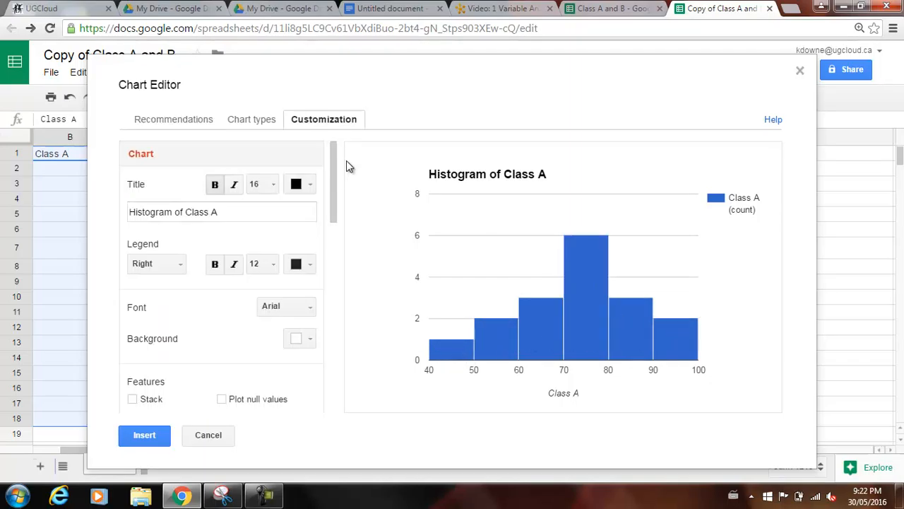
{"action": "left_click_drag", "start_coordinate": [335, 201], "coordinate": [332, 279]}
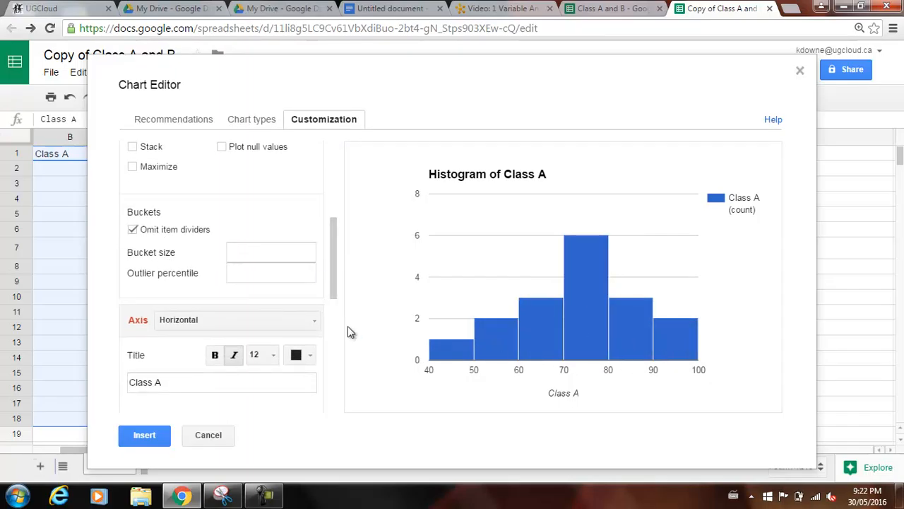
{"action": "left_click_drag", "start_coordinate": [333, 250], "coordinate": [334, 214]}
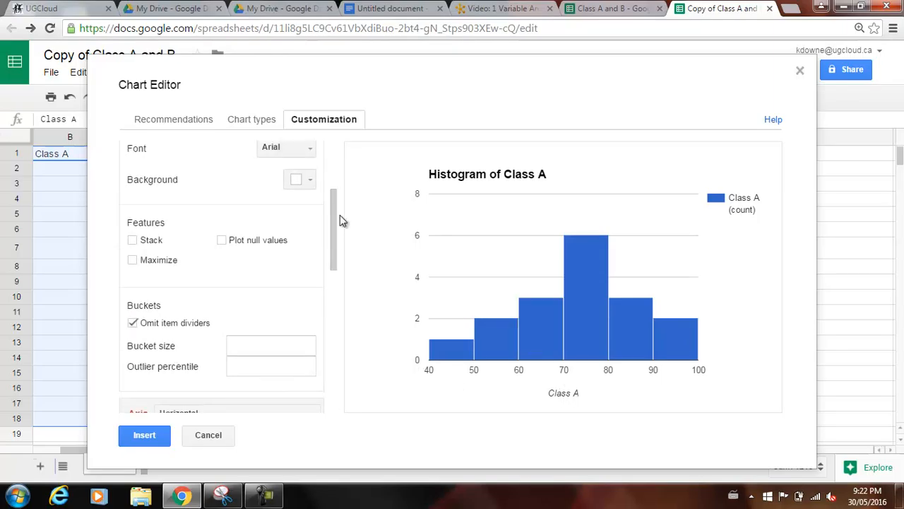
{"action": "left_click_drag", "start_coordinate": [335, 211], "coordinate": [335, 374]}
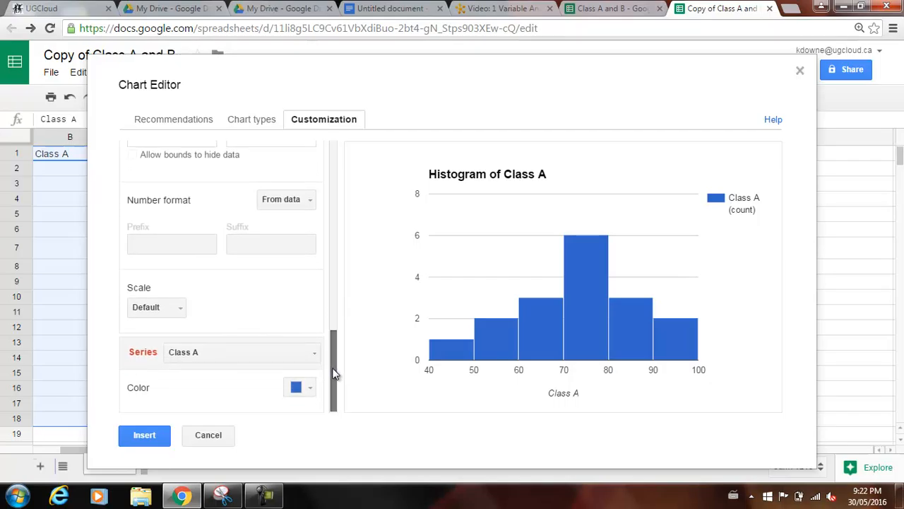
{"action": "left_click", "coordinate": [206, 435]}
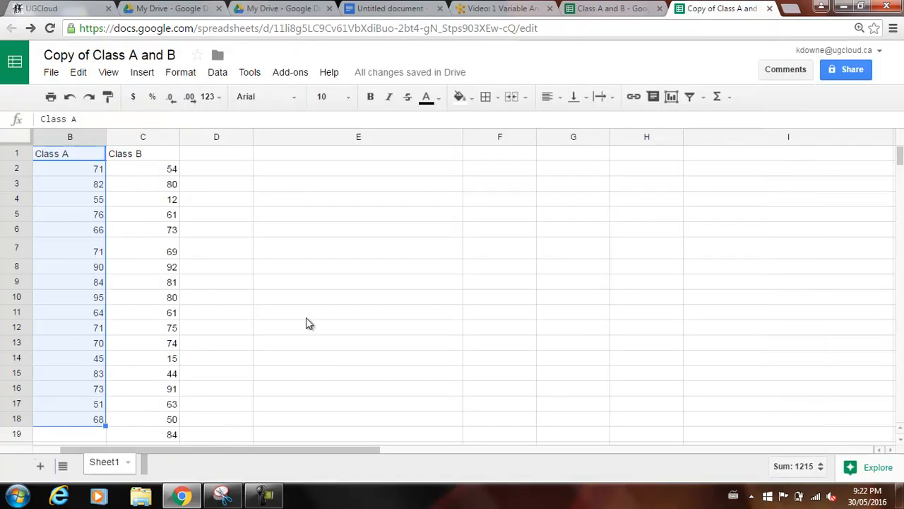
Insert the recommended histogram chart for the selected Class A data, range B1:B18.
{"action": "left_click", "coordinate": [142, 73]}
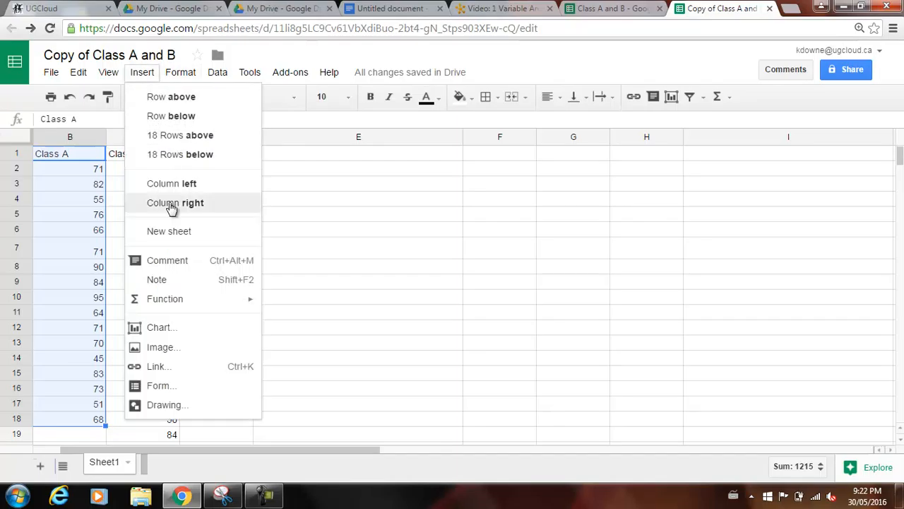
{"action": "left_click", "coordinate": [214, 329]}
{"action": "left_click", "coordinate": [262, 300]}
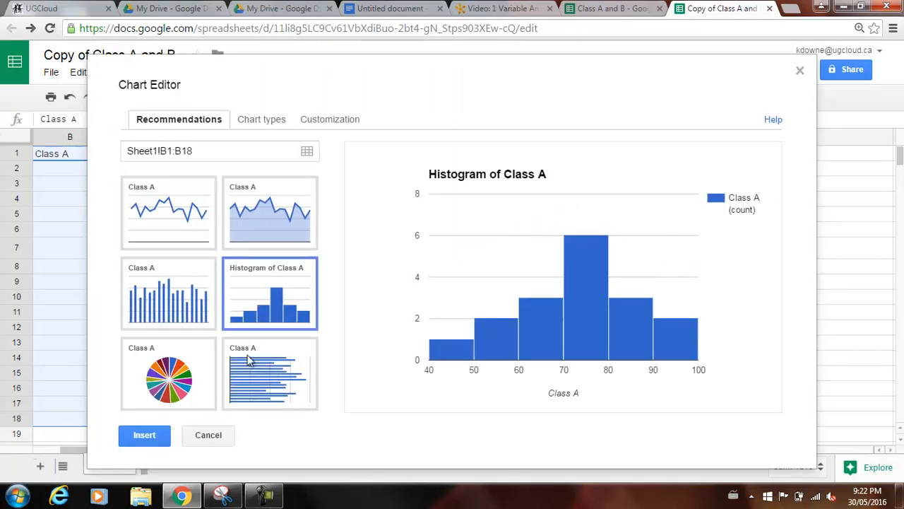
{"action": "left_click", "coordinate": [154, 438]}
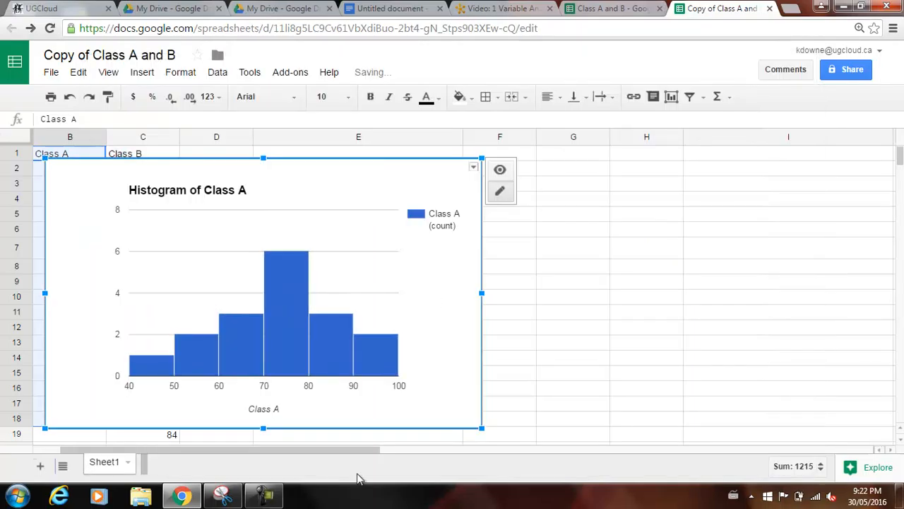
Capture the Class A histogram as a new snip in Snipping Tool and copy the captured image.
{"action": "left_click", "coordinate": [223, 496]}
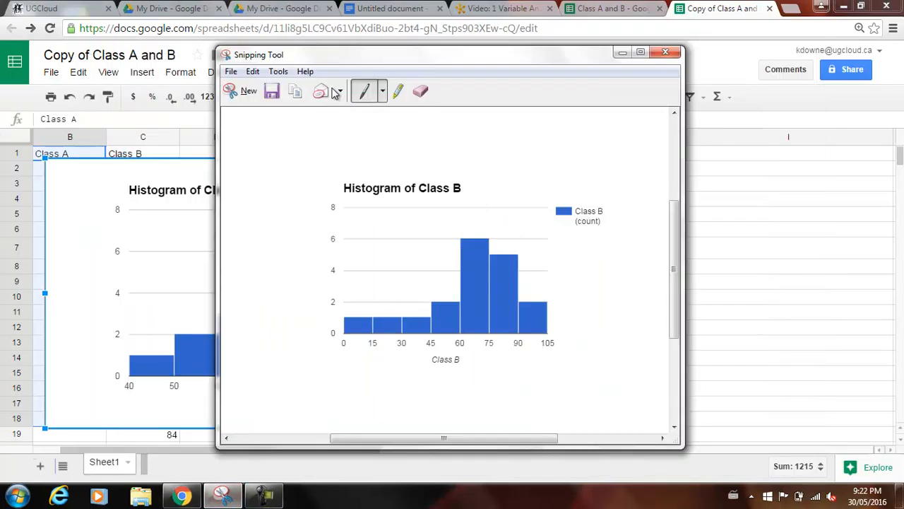
{"action": "left_click_drag", "start_coordinate": [305, 61], "coordinate": [646, 26]}
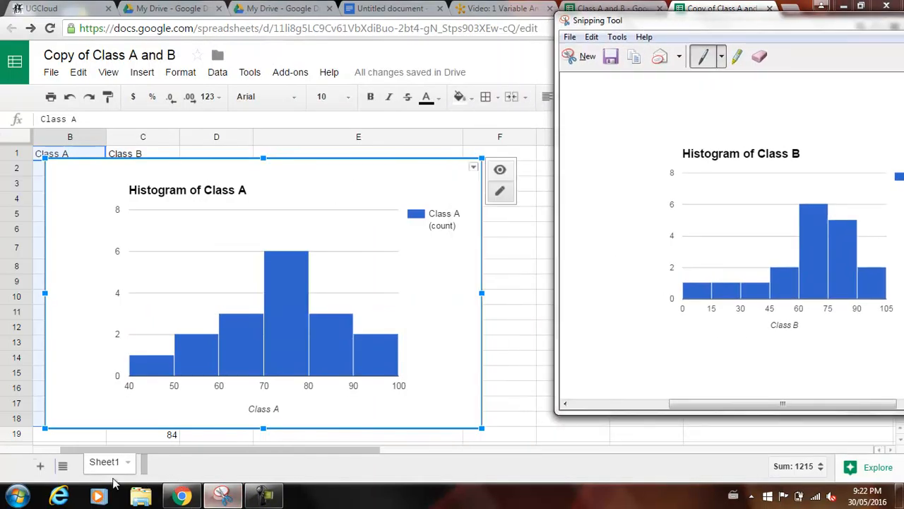
{"action": "left_click", "coordinate": [580, 56]}
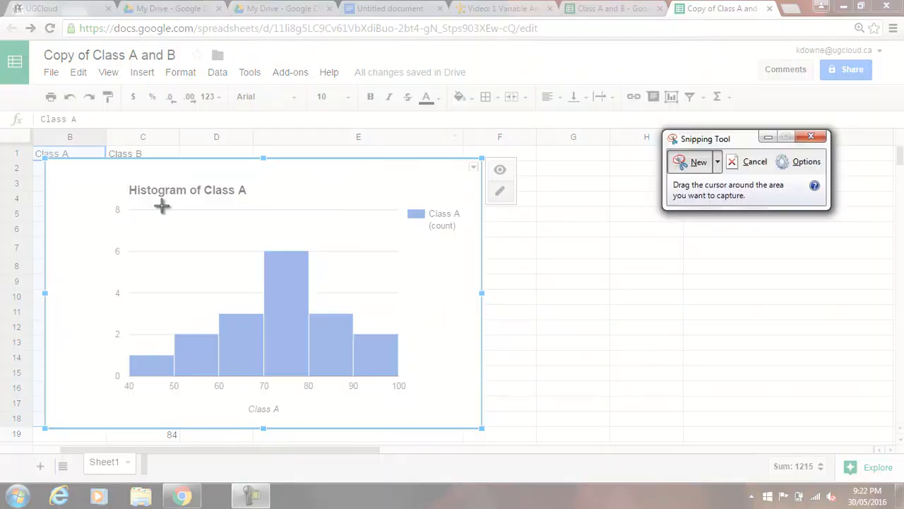
{"action": "left_click_drag", "start_coordinate": [50, 161], "coordinate": [465, 426]}
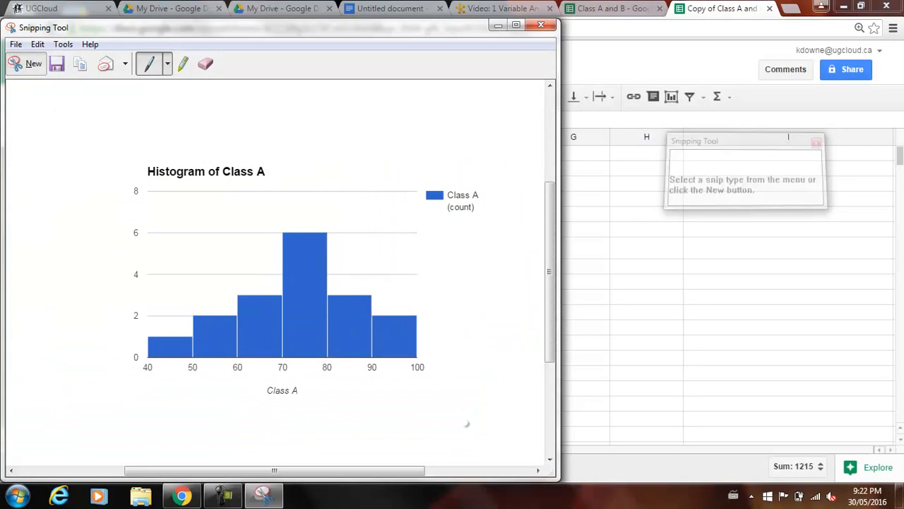
{"action": "left_click", "coordinate": [38, 44]}
{"action": "left_click", "coordinate": [59, 59]}
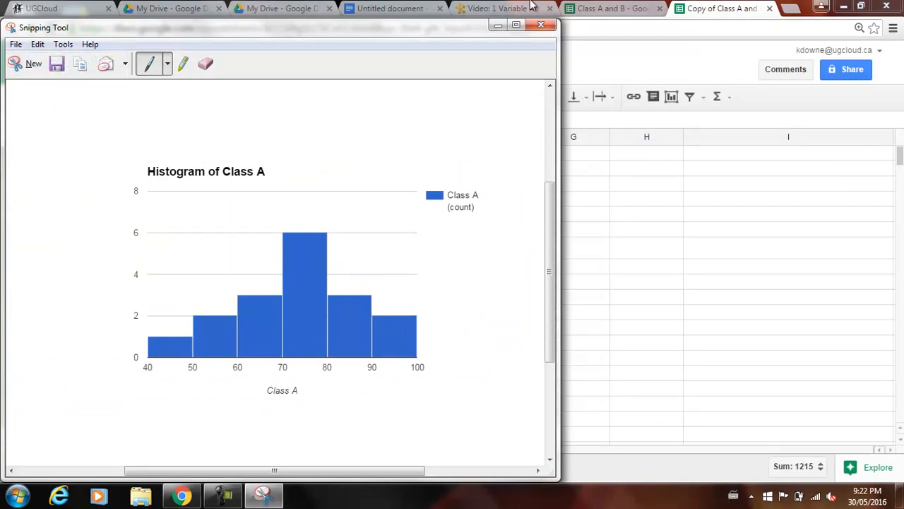
Paste the captured Class A histogram into the empty untitled document.
{"action": "left_click", "coordinate": [380, 6]}
{"action": "left_click", "coordinate": [381, 6]}
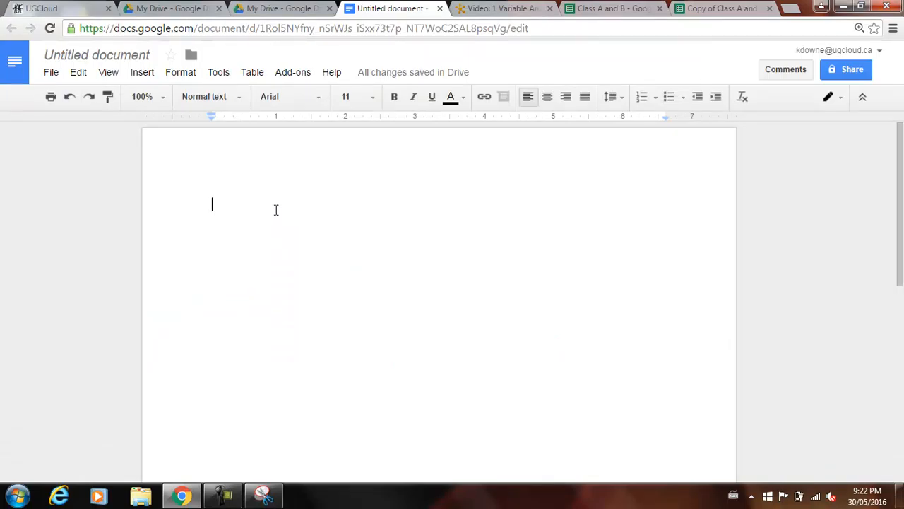
{"action": "key", "text": "ctrl+v"}
{"action": "scroll", "coordinate": [519, 275], "scroll_direction": "up", "scroll_amount": 5}
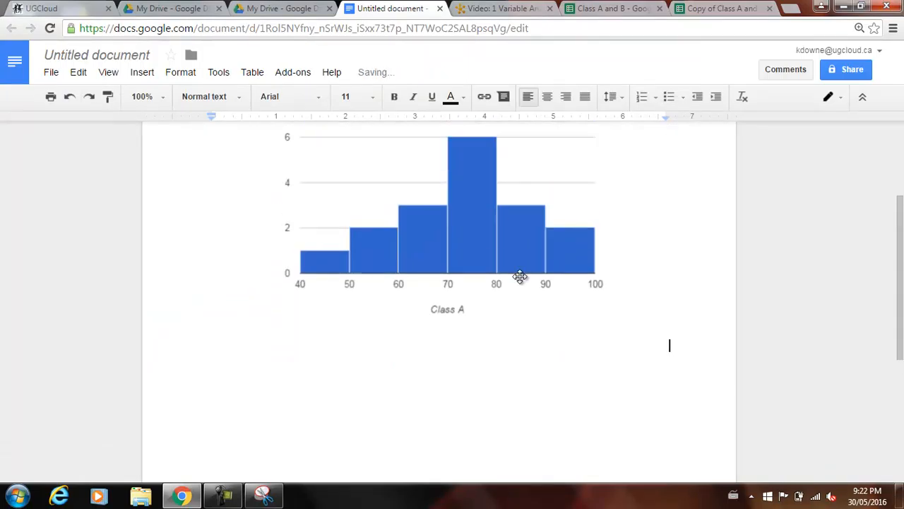
Set the pasted histogram image to Break text, shrink it to about half size and place it at the page's upper left.
{"action": "left_click", "coordinate": [515, 283]}
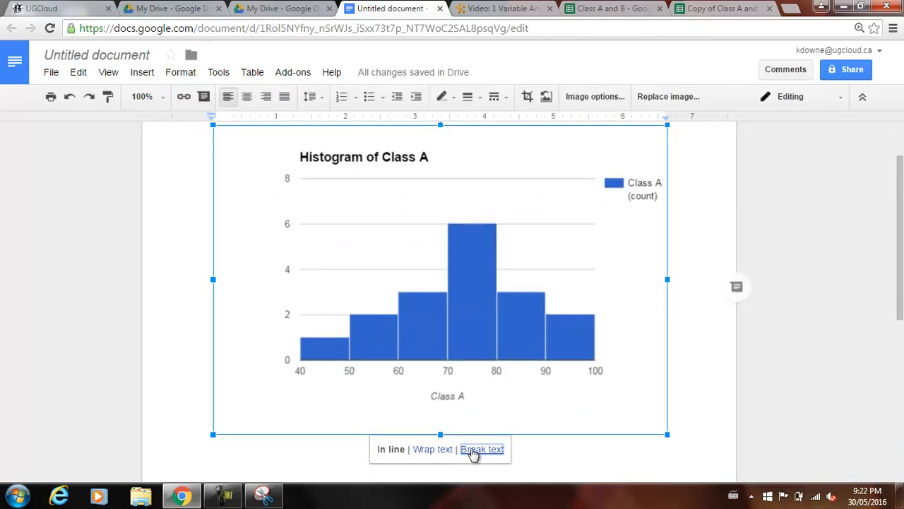
{"action": "left_click", "coordinate": [472, 450]}
{"action": "scroll", "coordinate": [678, 304], "scroll_direction": "up", "scroll_amount": 2}
{"action": "left_click_drag", "start_coordinate": [661, 197], "coordinate": [457, 336]}
{"action": "left_click_drag", "start_coordinate": [402, 402], "coordinate": [382, 178]}
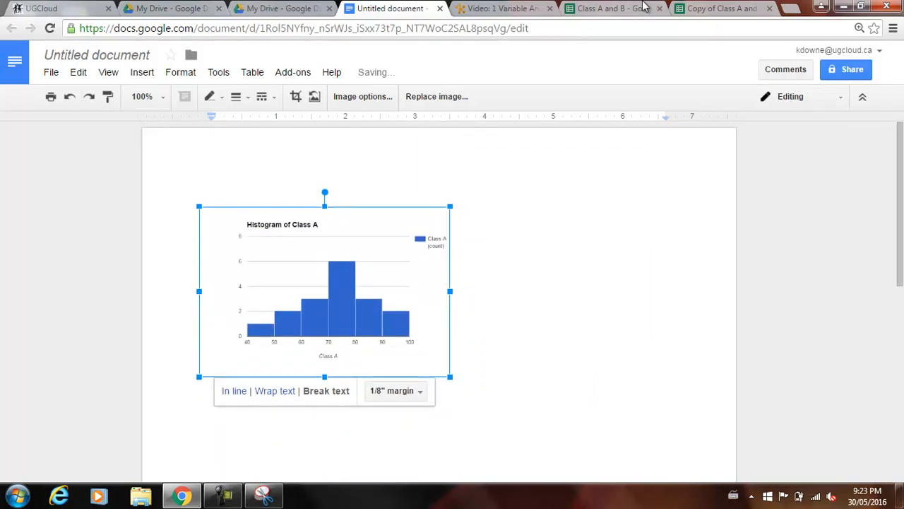
Delete the Class A histogram from the Copy of Class A and B spreadsheet.
{"action": "left_click", "coordinate": [621, 8]}
{"action": "left_click", "coordinate": [713, 7]}
{"action": "left_click", "coordinate": [440, 262]}
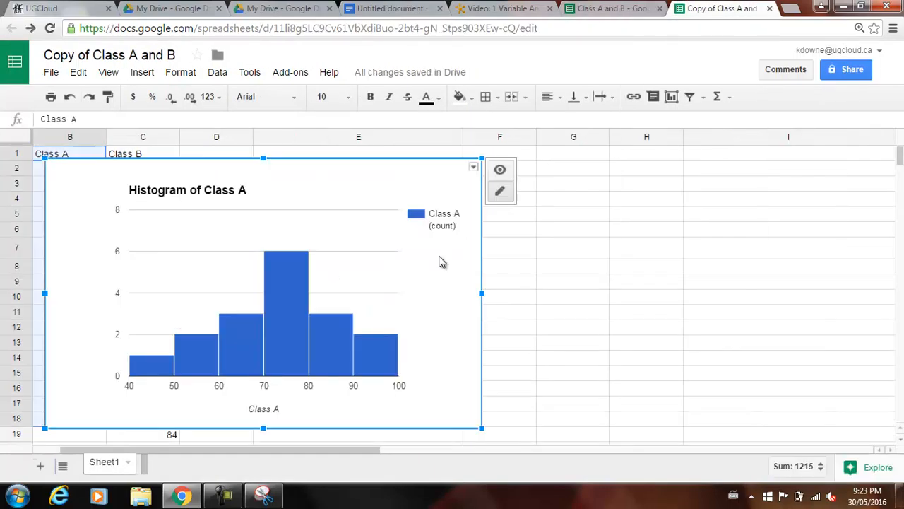
{"action": "key", "text": "Delete"}
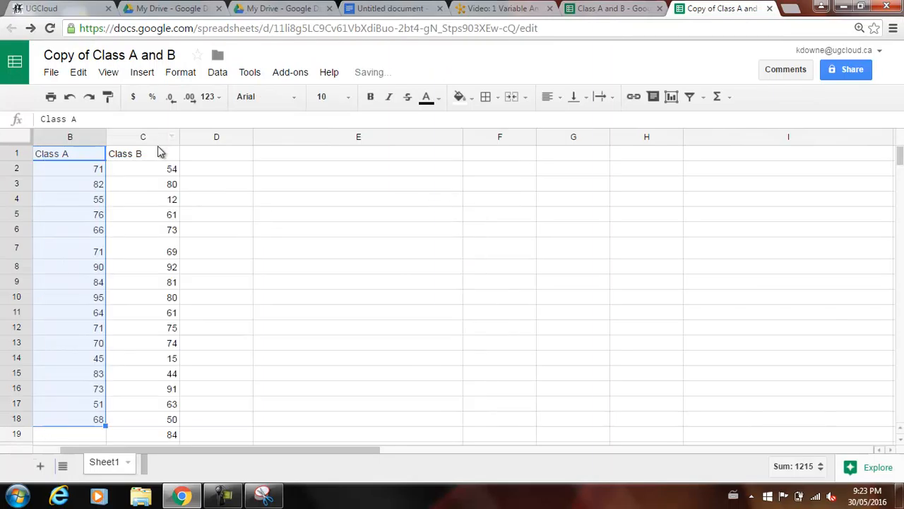
Insert the recommended histogram chart for the Class B data in cells C1 to C19.
{"action": "left_click_drag", "start_coordinate": [159, 156], "coordinate": [163, 434]}
{"action": "left_click", "coordinate": [143, 73]}
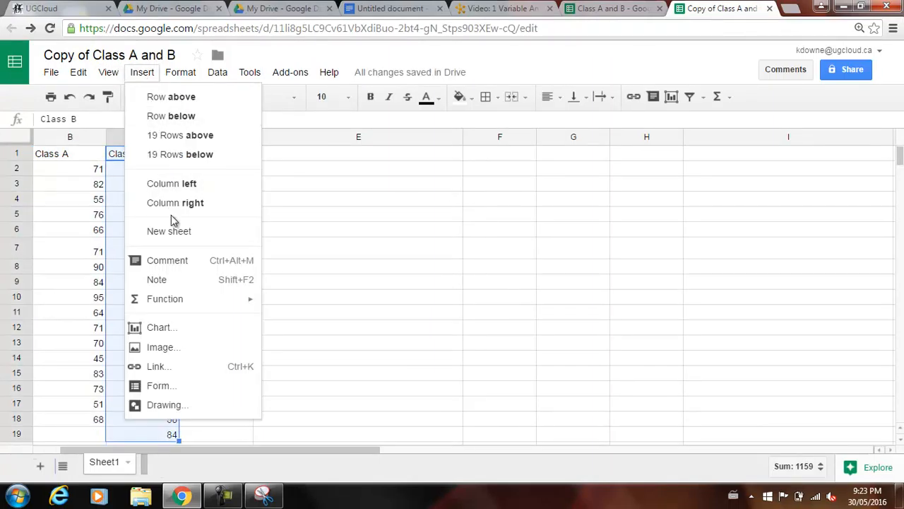
{"action": "left_click", "coordinate": [266, 314]}
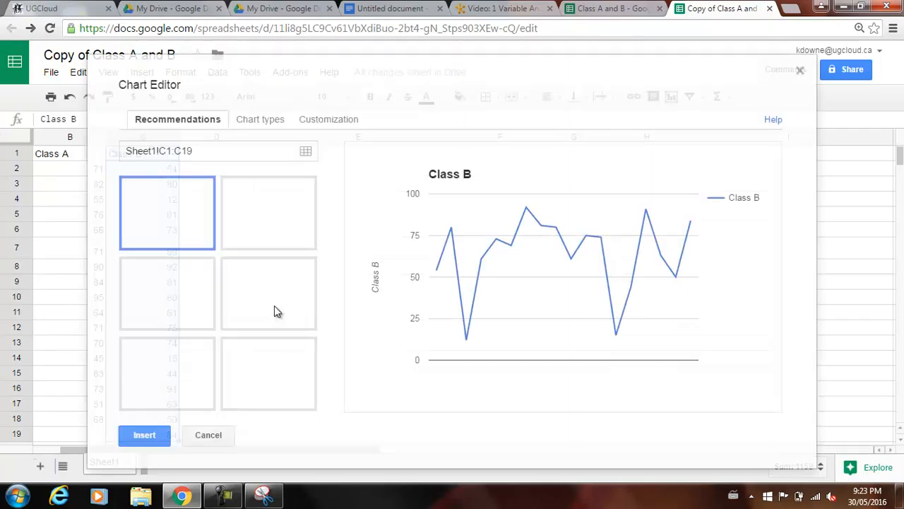
{"action": "left_click", "coordinate": [283, 302]}
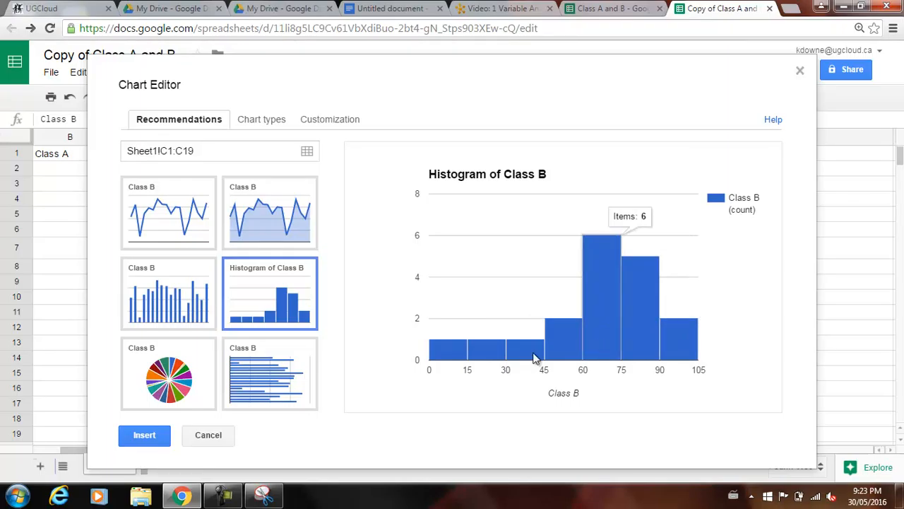
{"action": "left_click", "coordinate": [138, 436]}
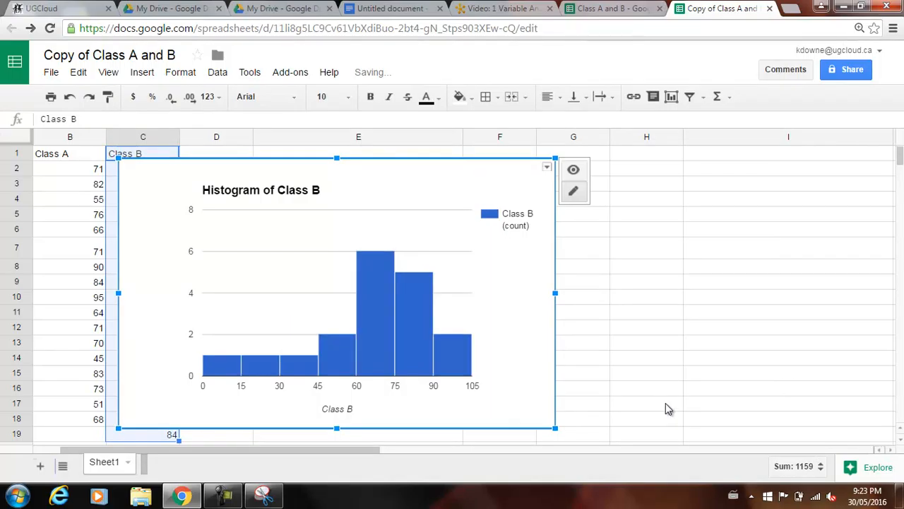
Capture the Class B histogram with the Snipping Tool and copy the snip.
{"action": "left_click", "coordinate": [695, 384]}
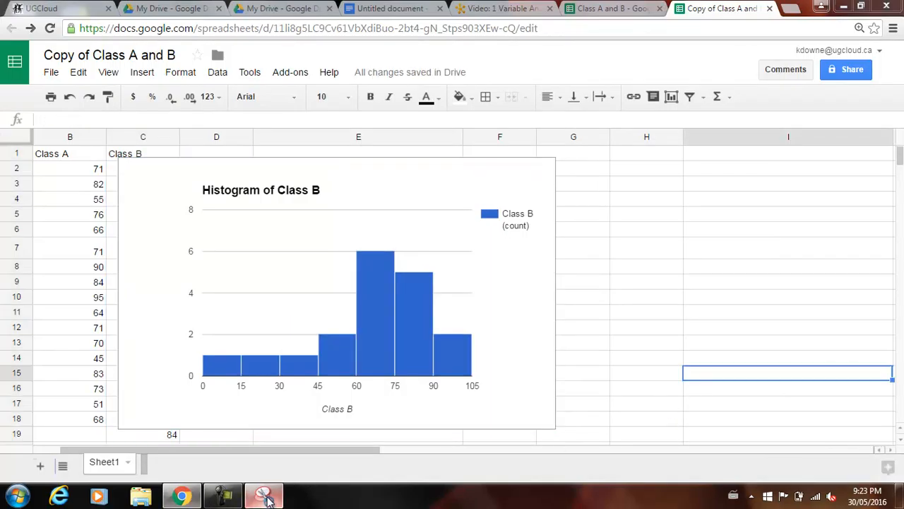
{"action": "left_click", "coordinate": [264, 497]}
{"action": "left_click", "coordinate": [28, 64]}
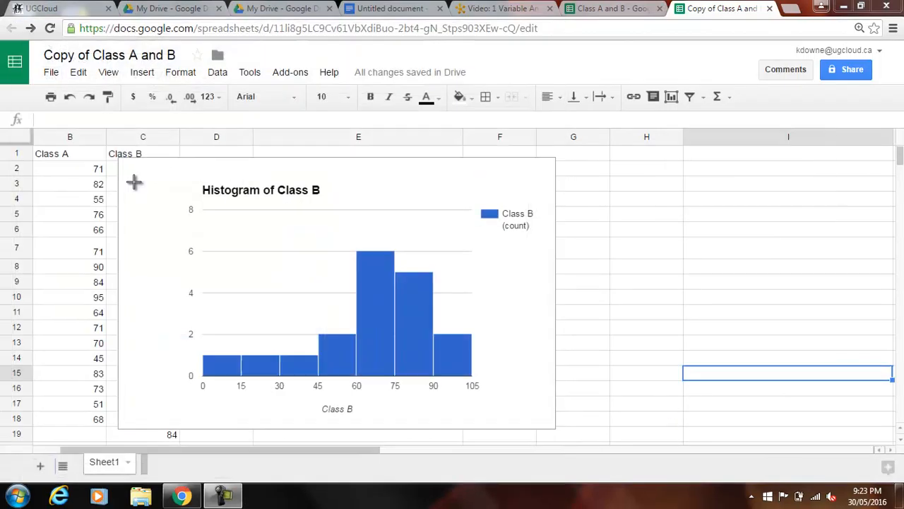
{"action": "left_click_drag", "start_coordinate": [131, 162], "coordinate": [538, 420]}
{"action": "left_click", "coordinate": [102, 51]}
{"action": "left_click", "coordinate": [113, 66]}
Paste the captured Class B histogram into the untitled document below the Class A histogram and set it to Break text.
{"action": "left_click", "coordinate": [368, 8]}
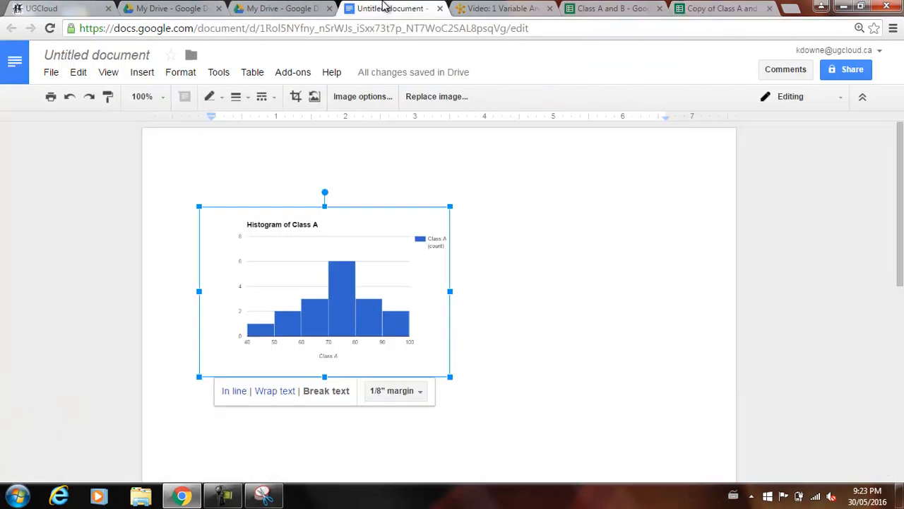
{"action": "left_click", "coordinate": [604, 244]}
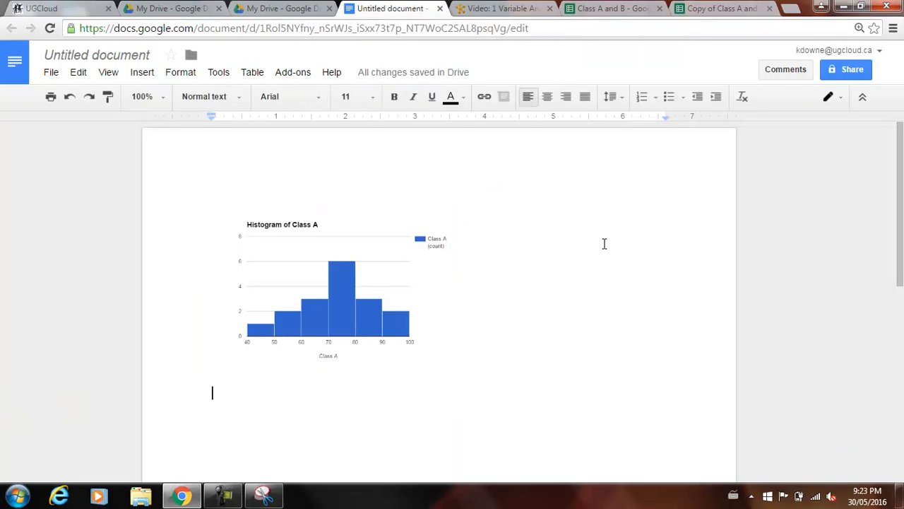
{"action": "key", "text": "ctrl+v"}
{"action": "scroll", "coordinate": [532, 196], "scroll_direction": "up", "scroll_amount": 3}
{"action": "left_click", "coordinate": [494, 322]}
{"action": "left_click", "coordinate": [483, 458]}
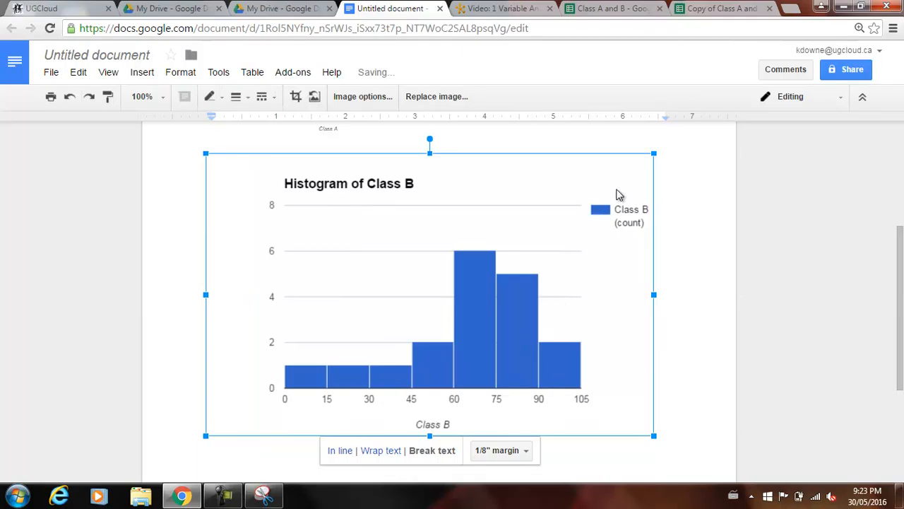
Shrink the Class B histogram image to about half size and place it beside the Class A histogram, level with it.
{"action": "left_click_drag", "start_coordinate": [651, 153], "coordinate": [452, 314]}
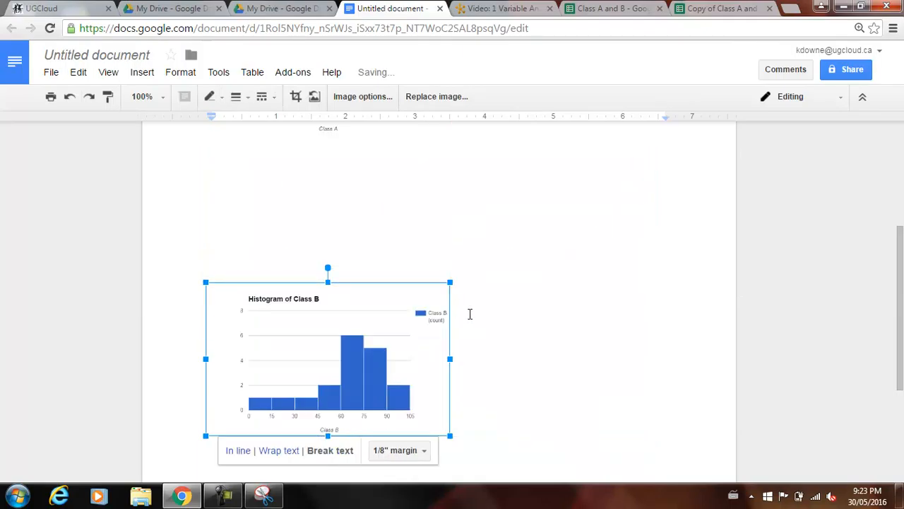
{"action": "scroll", "coordinate": [396, 396], "scroll_direction": "up", "scroll_amount": 2}
{"action": "left_click_drag", "start_coordinate": [350, 463], "coordinate": [584, 167]}
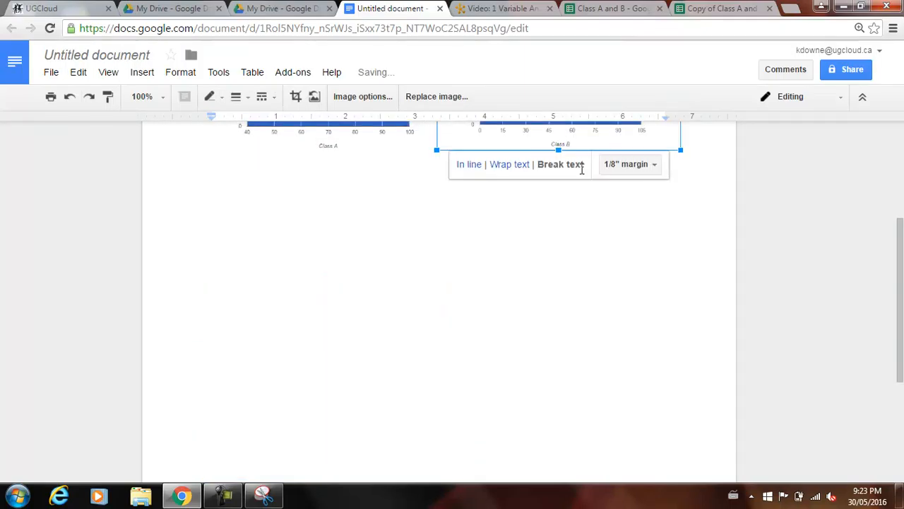
{"action": "scroll", "coordinate": [594, 212], "scroll_direction": "up", "scroll_amount": 1}
{"action": "scroll", "coordinate": [576, 227], "scroll_direction": "up", "scroll_amount": 2}
{"action": "left_click_drag", "start_coordinate": [556, 289], "coordinate": [573, 290]}
{"action": "left_click", "coordinate": [455, 451]}
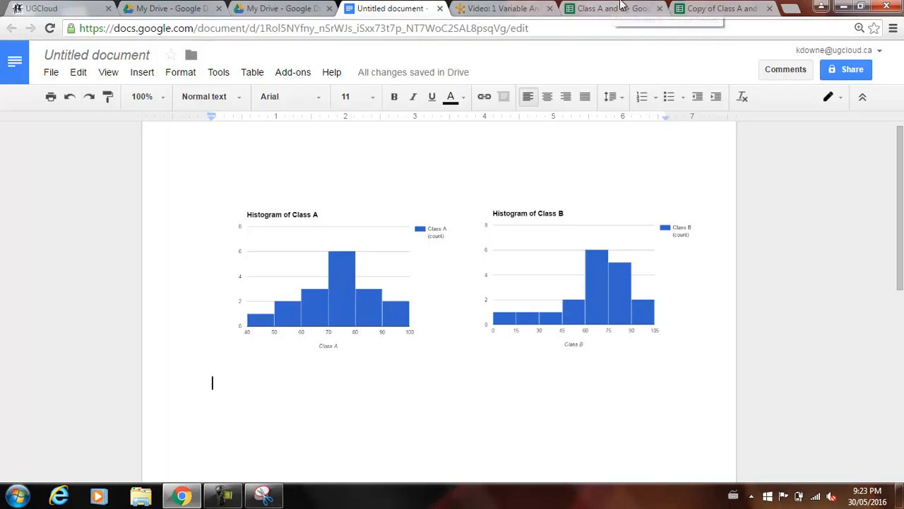
Delete the Class B histogram from the Copy of Class A and B spreadsheet.
{"action": "left_click", "coordinate": [719, 8]}
{"action": "left_click", "coordinate": [490, 165]}
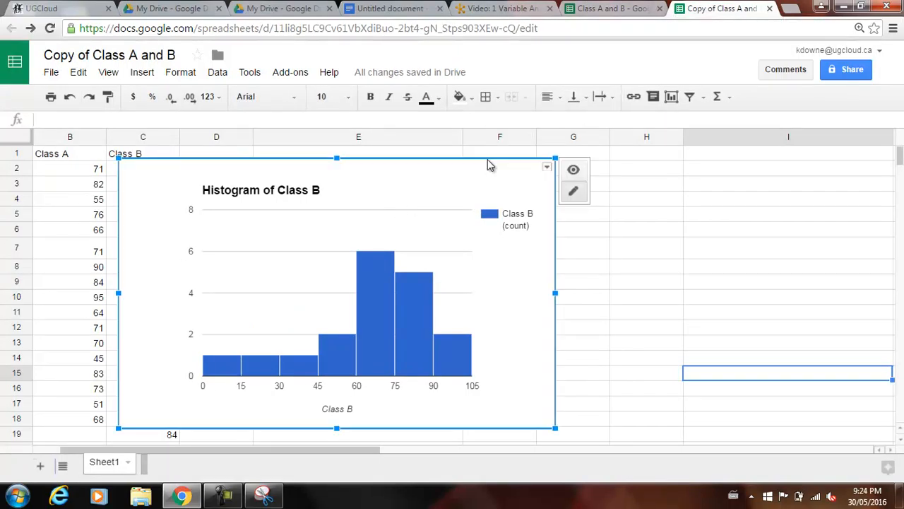
{"action": "key", "text": "Delete"}
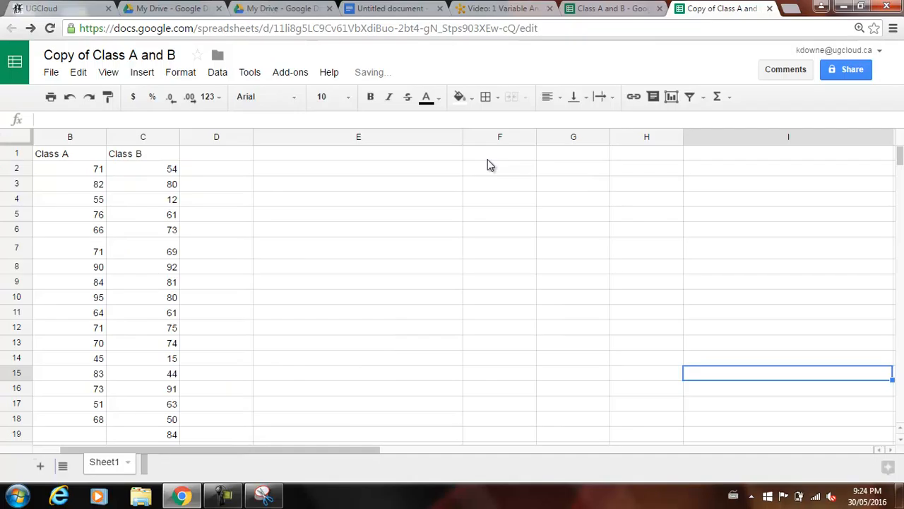
{"action": "left_click", "coordinate": [297, 252]}
{"action": "left_click", "coordinate": [216, 184]}
Search the add-on store for gmath to check g(Math) for Sheets, and close the store.
{"action": "left_click", "coordinate": [290, 72]}
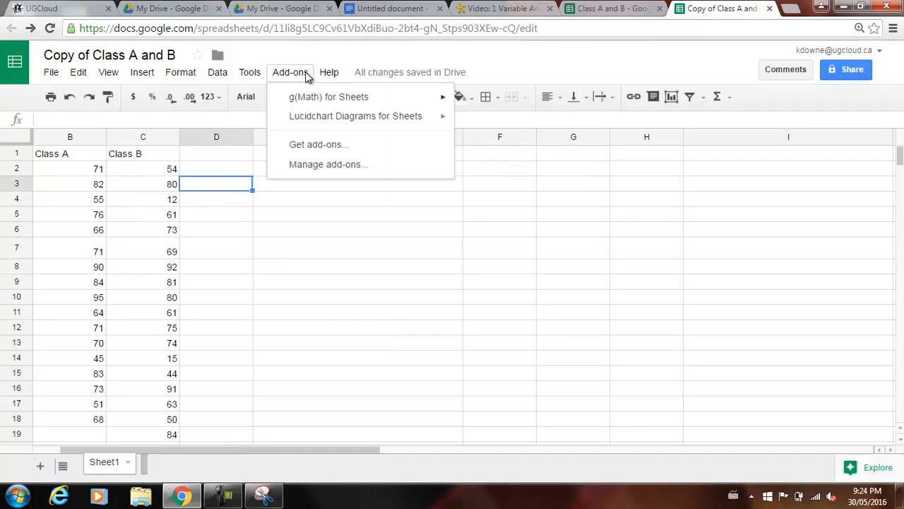
{"action": "mouse_move", "coordinate": [303, 97]}
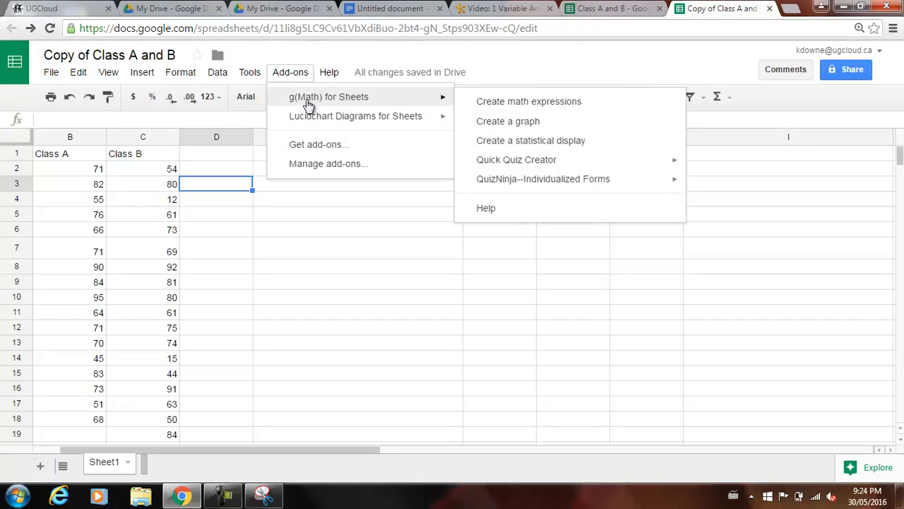
{"action": "left_click", "coordinate": [304, 149]}
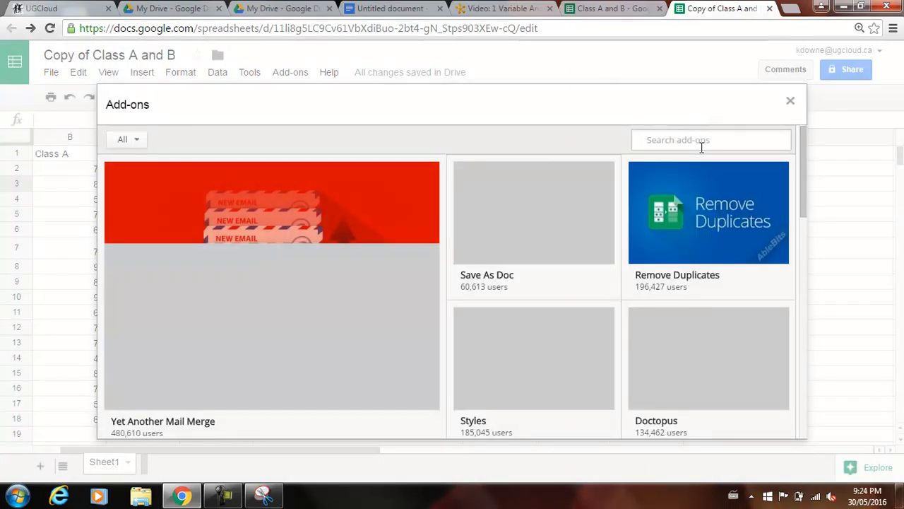
{"action": "left_click", "coordinate": [701, 144]}
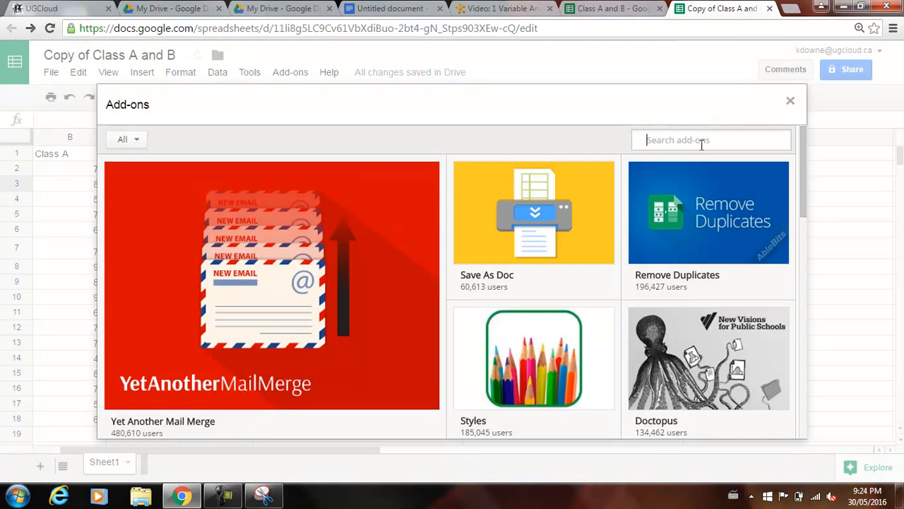
{"action": "type", "text": "gmath"}
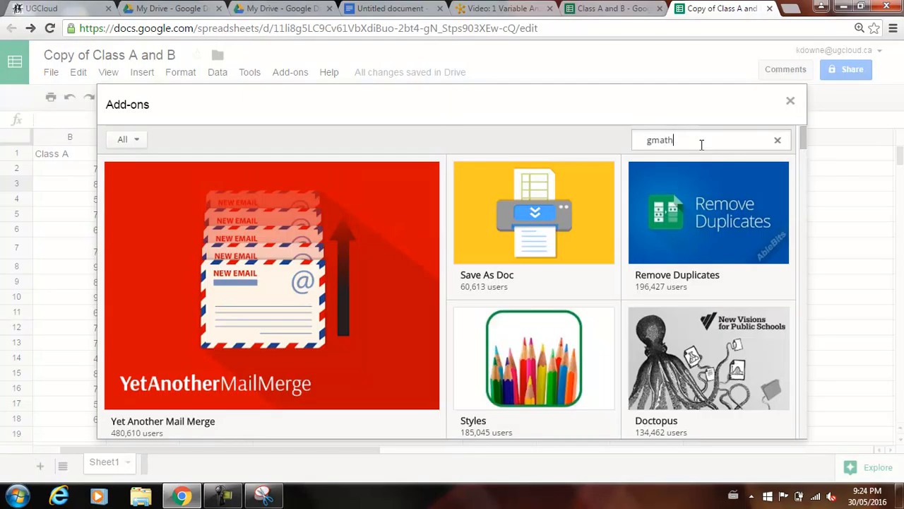
{"action": "key", "text": "Return"}
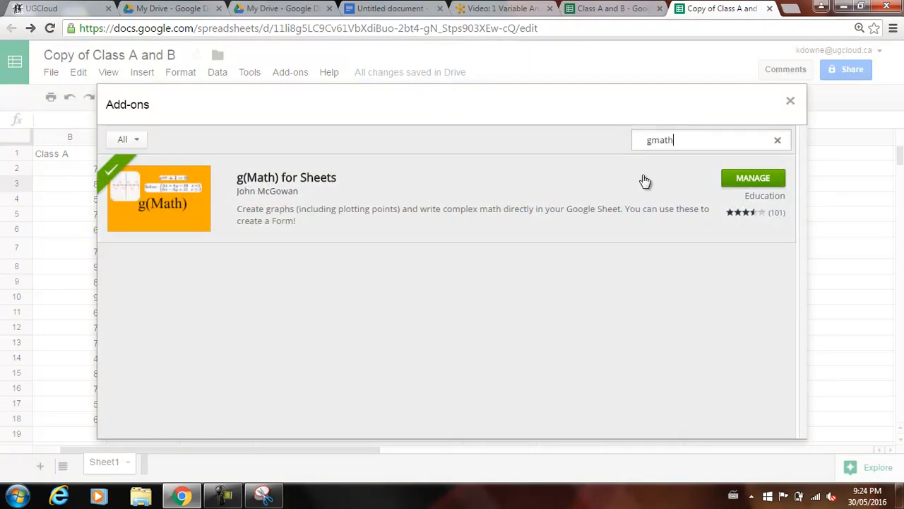
{"action": "left_click", "coordinate": [789, 105]}
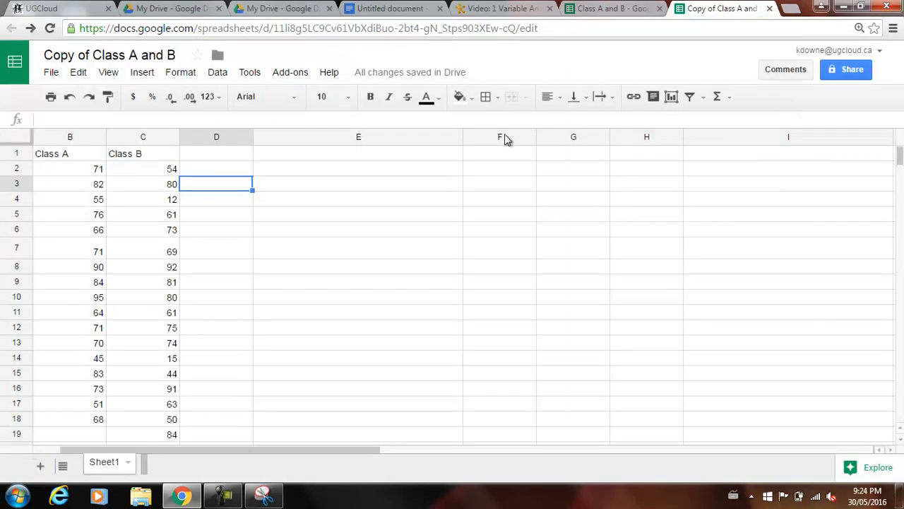
Open g(Math)'s statistical display tool and load the Class A scores from cells B2 to B18 as its data.
{"action": "left_click", "coordinate": [302, 76]}
{"action": "mouse_move", "coordinate": [420, 95]}
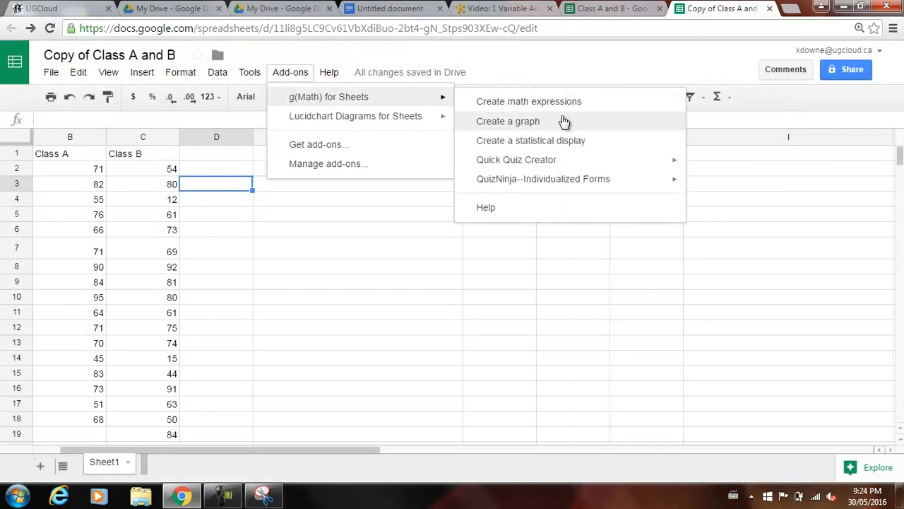
{"action": "left_click", "coordinate": [561, 146]}
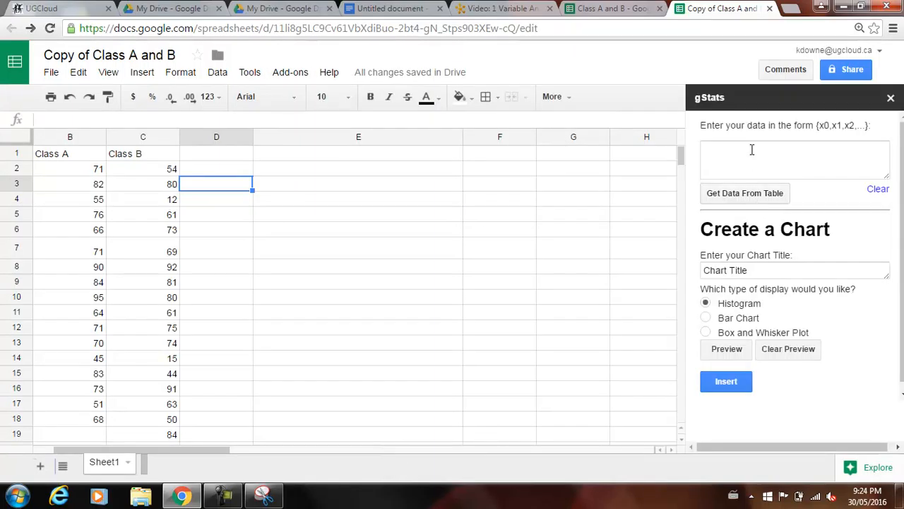
{"action": "left_click", "coordinate": [771, 165]}
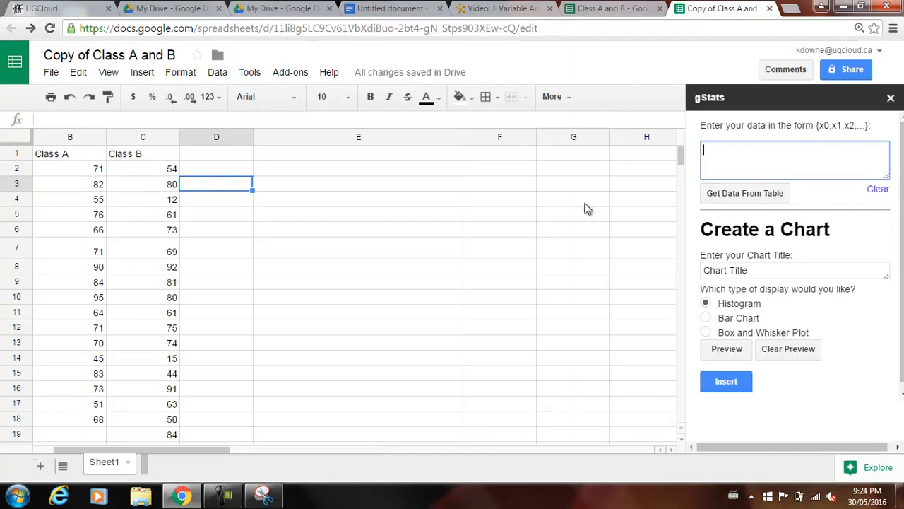
{"action": "left_click_drag", "start_coordinate": [78, 172], "coordinate": [96, 421]}
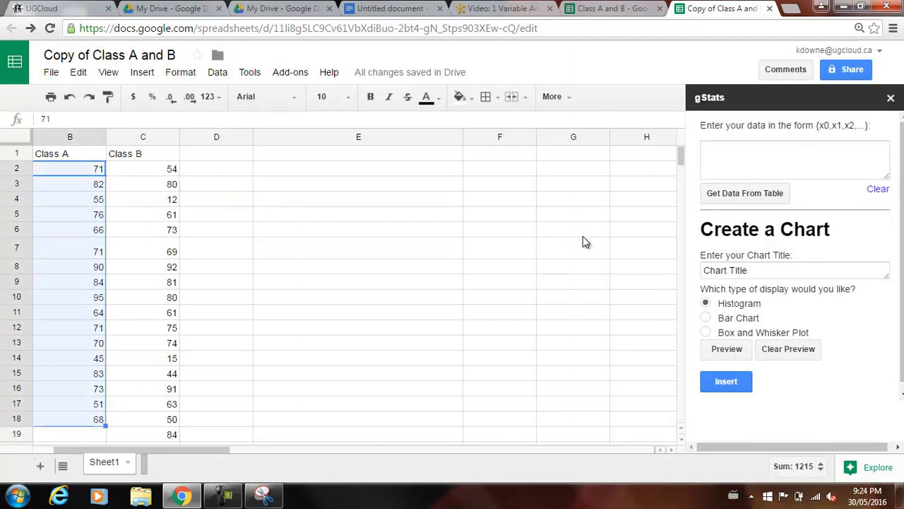
{"action": "left_click", "coordinate": [739, 198]}
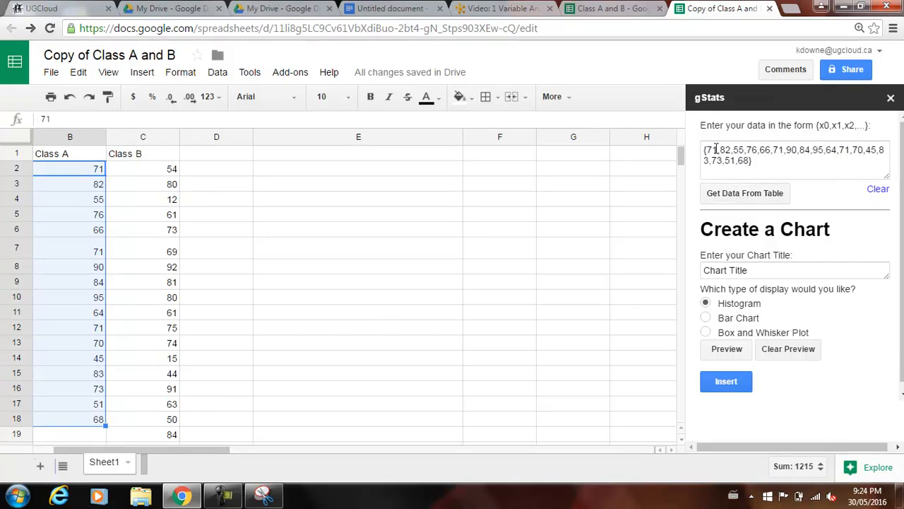
Preview the Class A data as a Histogram and examine the resulting chart.
{"action": "left_click", "coordinate": [705, 333]}
{"action": "left_click", "coordinate": [706, 303]}
{"action": "left_click", "coordinate": [716, 350]}
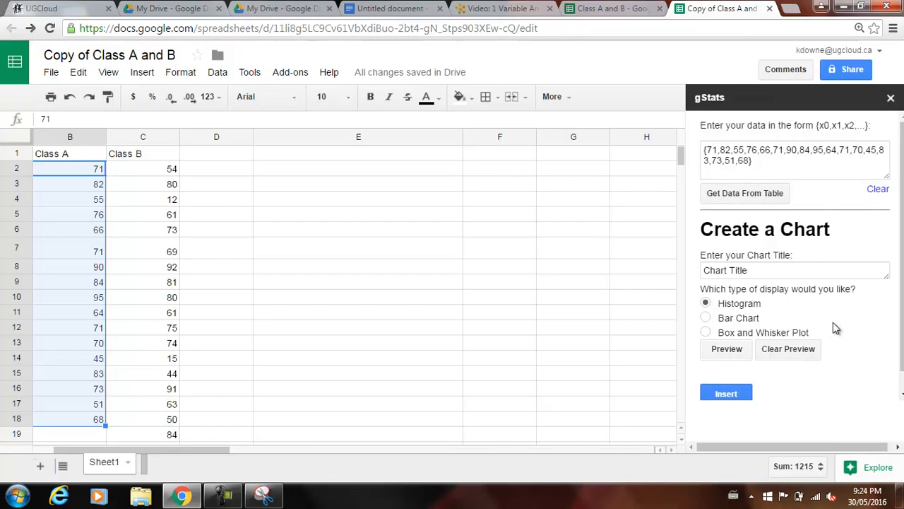
{"action": "scroll", "coordinate": [832, 323], "scroll_direction": "down", "scroll_amount": 3}
{"action": "left_click_drag", "start_coordinate": [812, 391], "coordinate": [813, 414]}
{"action": "scroll", "coordinate": [785, 323], "scroll_direction": "up", "scroll_amount": 3}
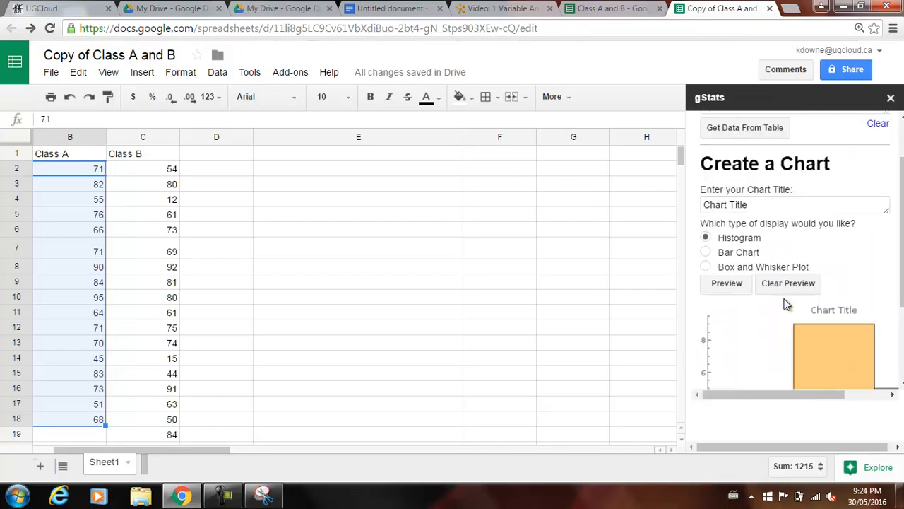
{"action": "scroll", "coordinate": [786, 304], "scroll_direction": "down", "scroll_amount": 1}
{"action": "scroll", "coordinate": [795, 313], "scroll_direction": "down", "scroll_amount": 3}
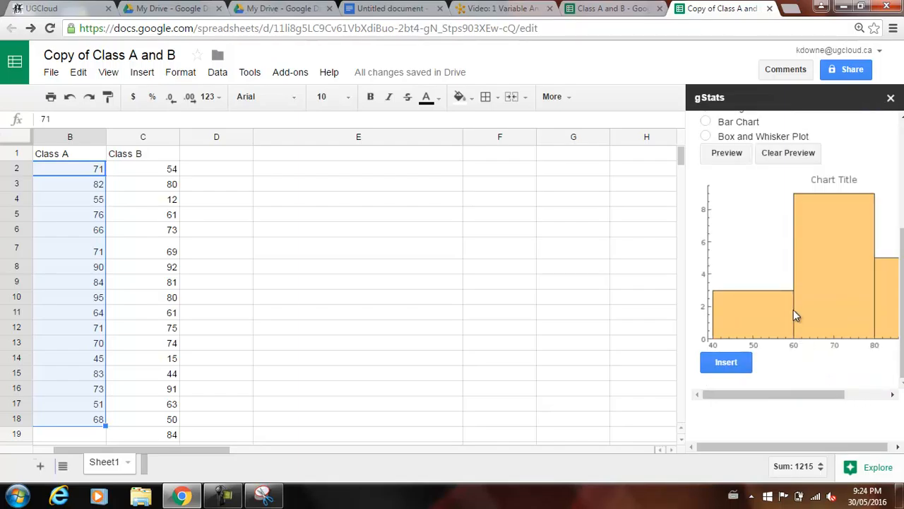
{"action": "scroll", "coordinate": [795, 313], "scroll_direction": "up", "scroll_amount": 3}
{"action": "scroll", "coordinate": [770, 293], "scroll_direction": "up", "scroll_amount": 1}
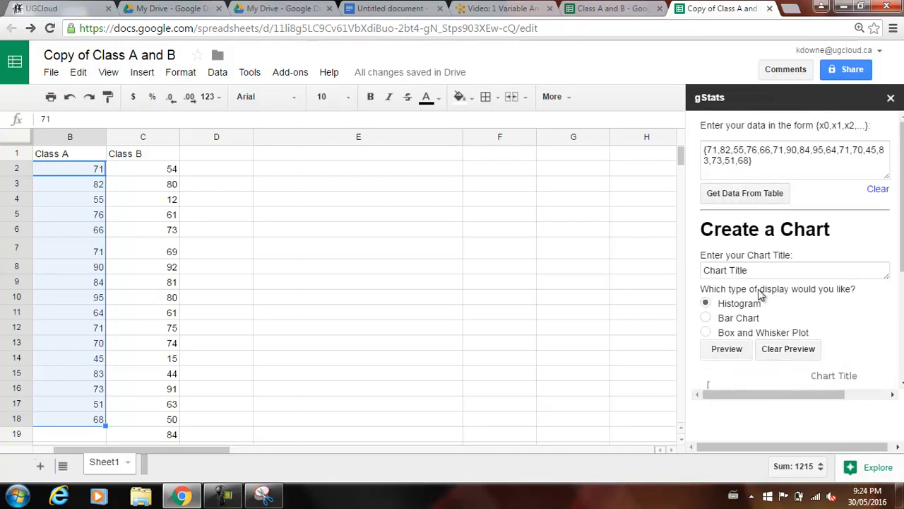
Switch the display type to Box and Whisker Plot and preview it for the Class A data.
{"action": "left_click", "coordinate": [704, 333]}
{"action": "left_click", "coordinate": [734, 348]}
{"action": "scroll", "coordinate": [813, 304], "scroll_direction": "down", "scroll_amount": 3}
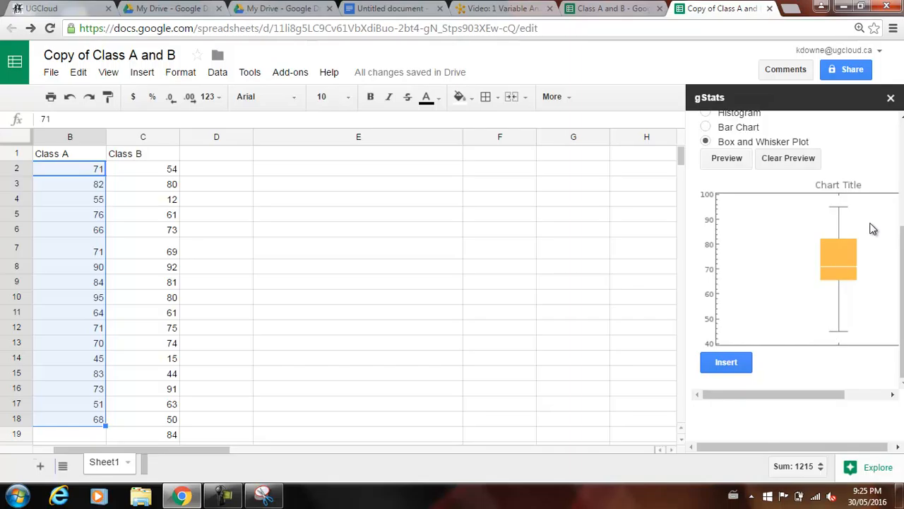
{"action": "scroll", "coordinate": [781, 338], "scroll_direction": "up", "scroll_amount": 2}
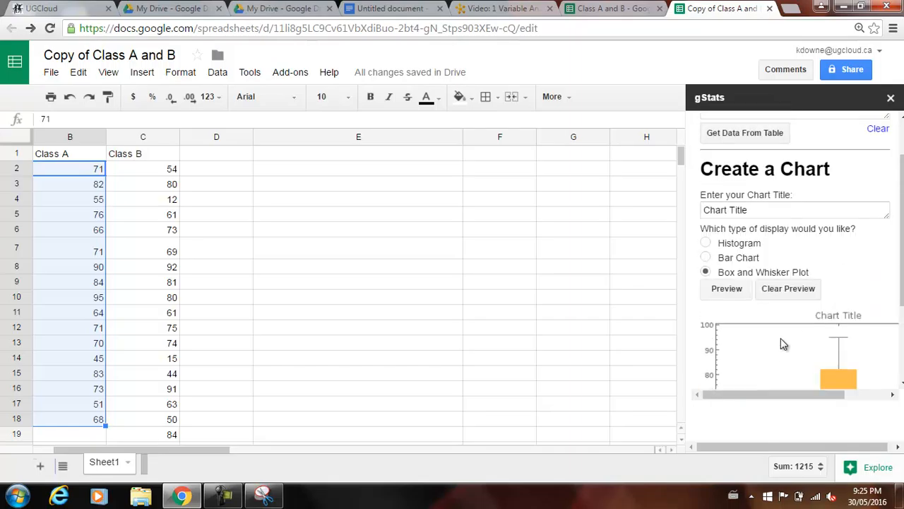
Title the box and whisker plot Class A, refresh its preview and insert it into cell B2.
{"action": "left_click", "coordinate": [764, 216]}
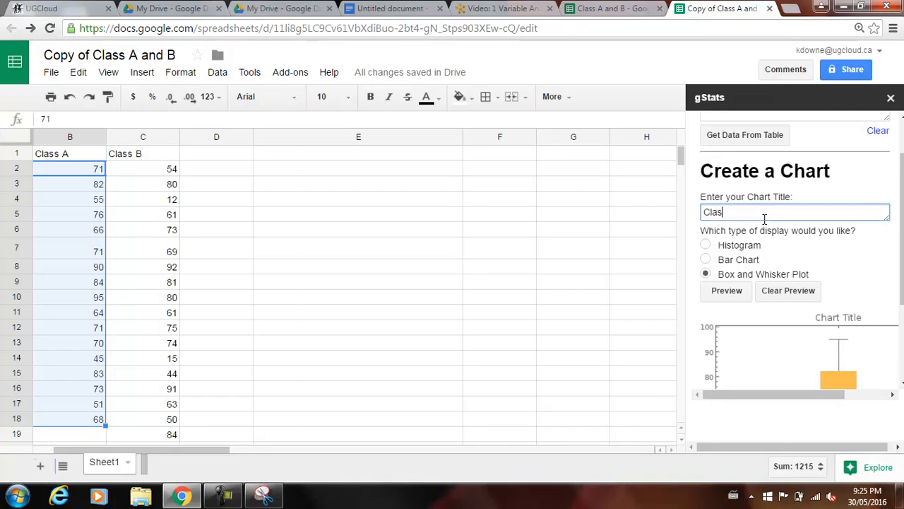
{"action": "left_click", "coordinate": [726, 292]}
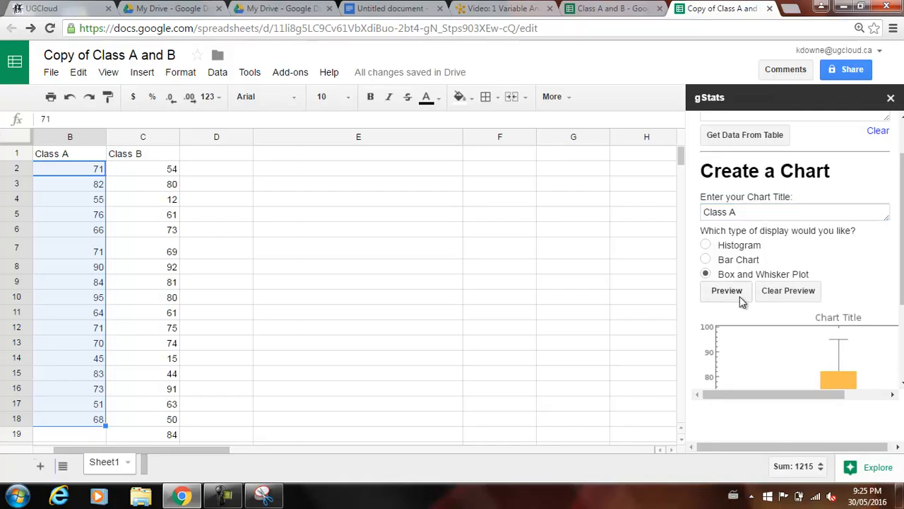
{"action": "scroll", "coordinate": [787, 315], "scroll_direction": "down", "scroll_amount": 2}
{"action": "scroll", "coordinate": [732, 376], "scroll_direction": "down", "scroll_amount": 1}
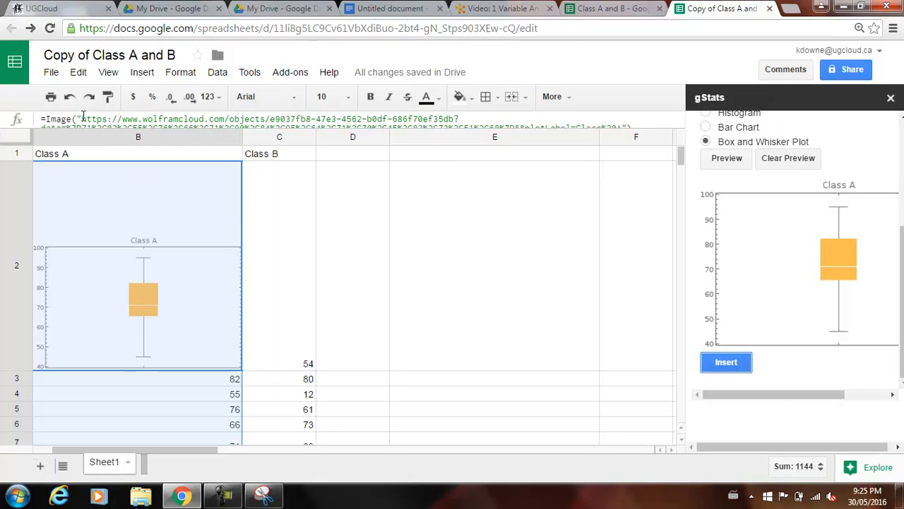
Copy the image URL from cell B2's Image formula and open it in a new browser tab.
{"action": "left_click_drag", "start_coordinate": [82, 116], "coordinate": [627, 139]}
{"action": "key", "text": "ctrl+c"}
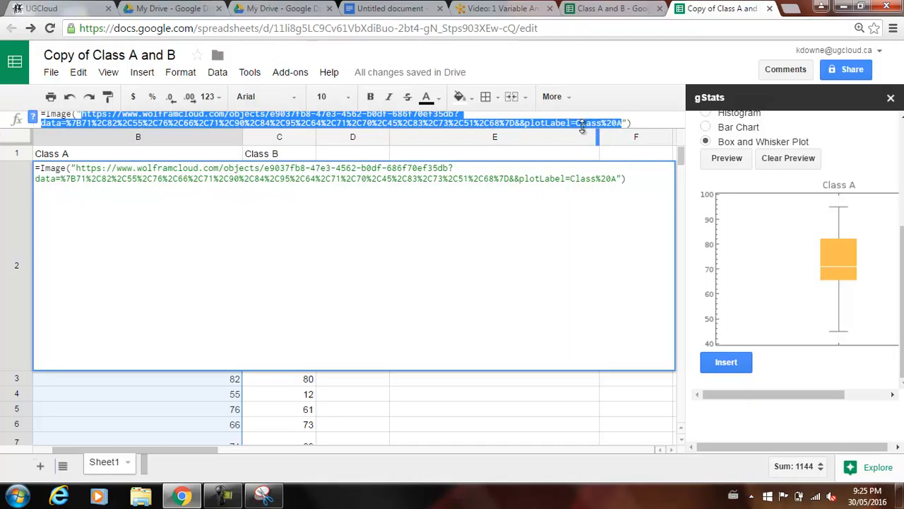
{"action": "left_click", "coordinate": [790, 8]}
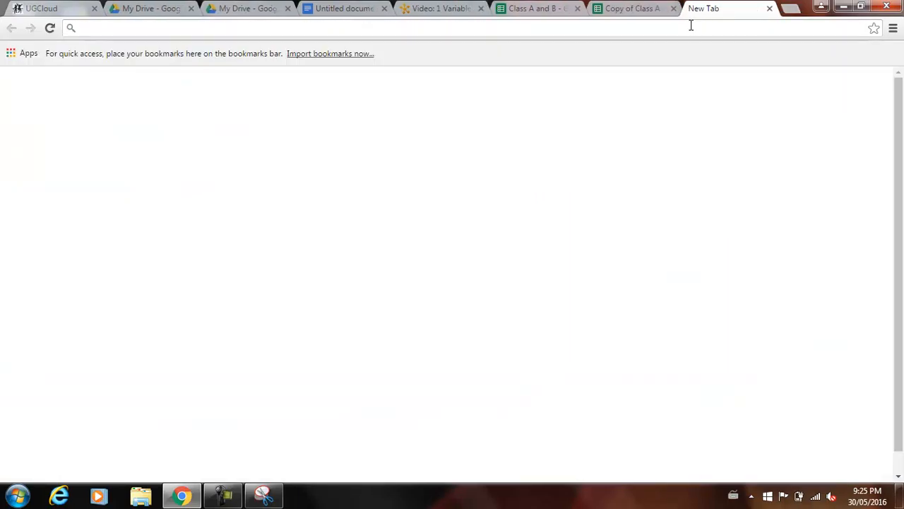
{"action": "key", "text": "ctrl+v"}
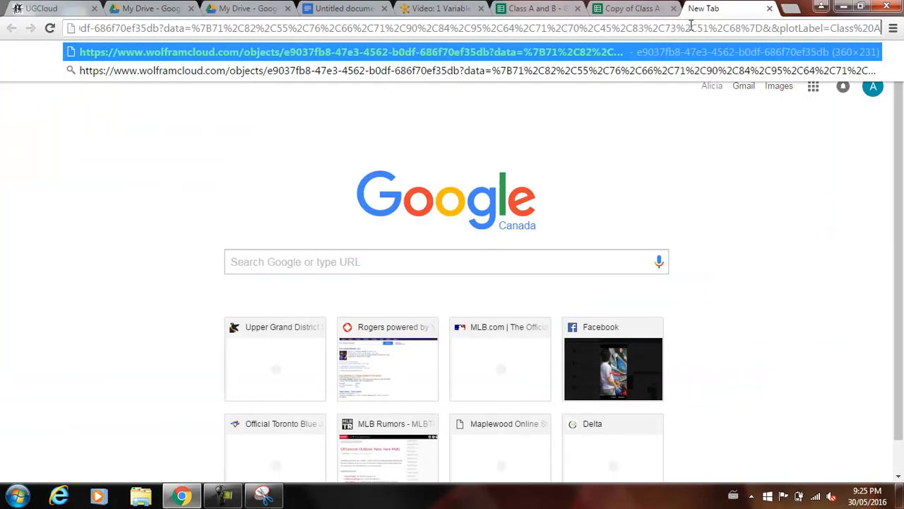
{"action": "key", "text": "Return"}
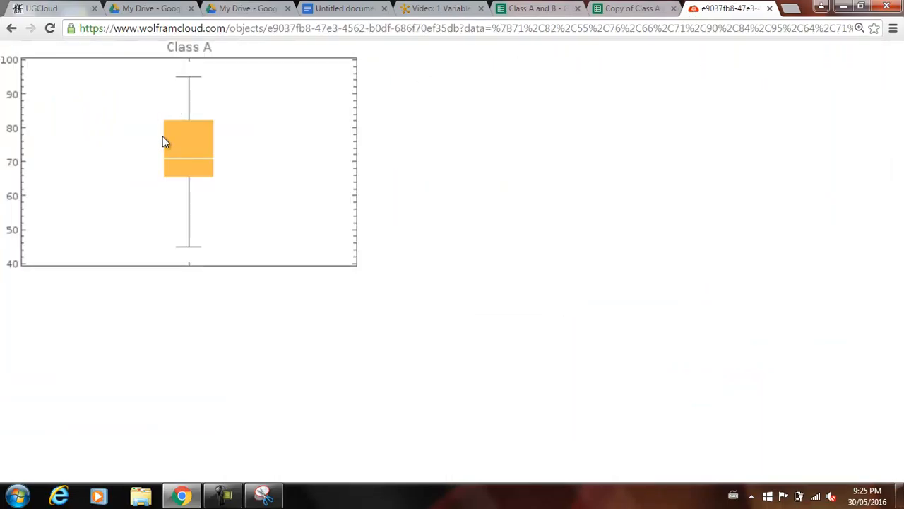
Copy the Class A box and whisker plot image and paste it below the histograms in the Untitled document.
{"action": "right_click", "coordinate": [199, 156]}
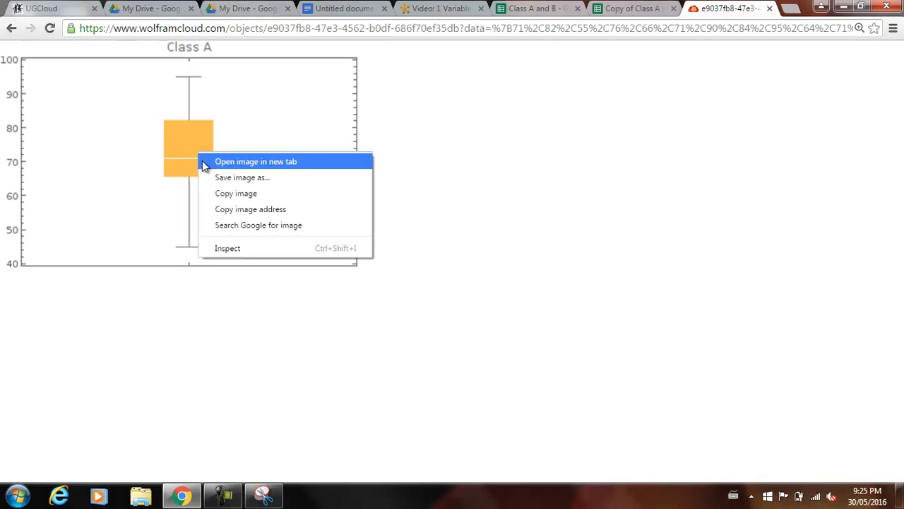
{"action": "left_click", "coordinate": [223, 194]}
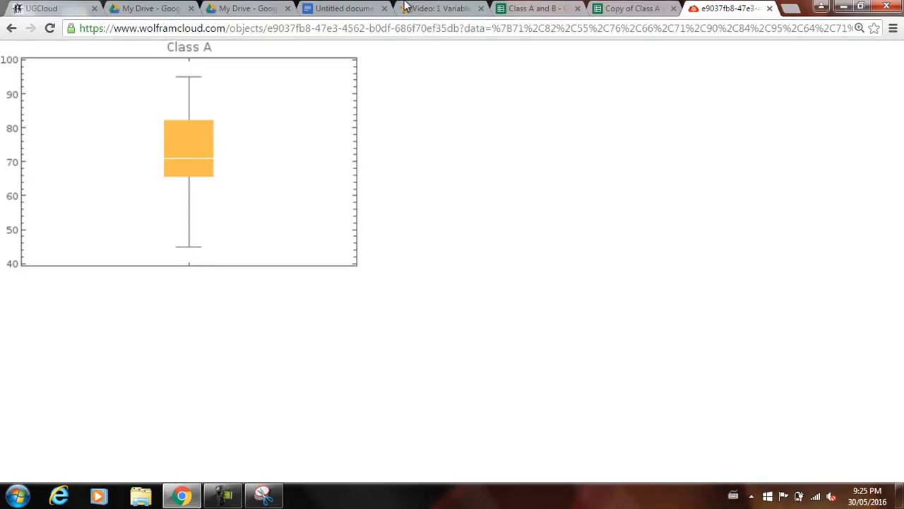
{"action": "left_click", "coordinate": [341, 8]}
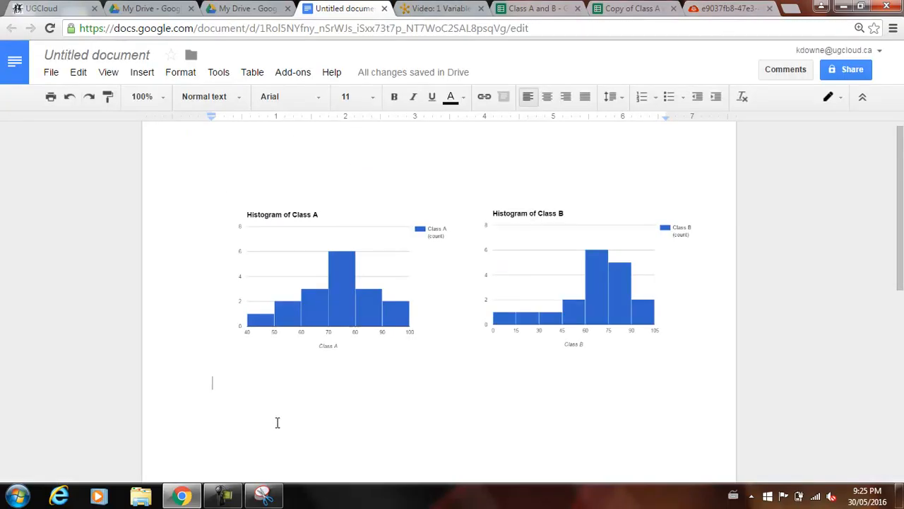
{"action": "key", "text": "ctrl+v"}
{"action": "scroll", "coordinate": [420, 285], "scroll_direction": "up", "scroll_amount": 2}
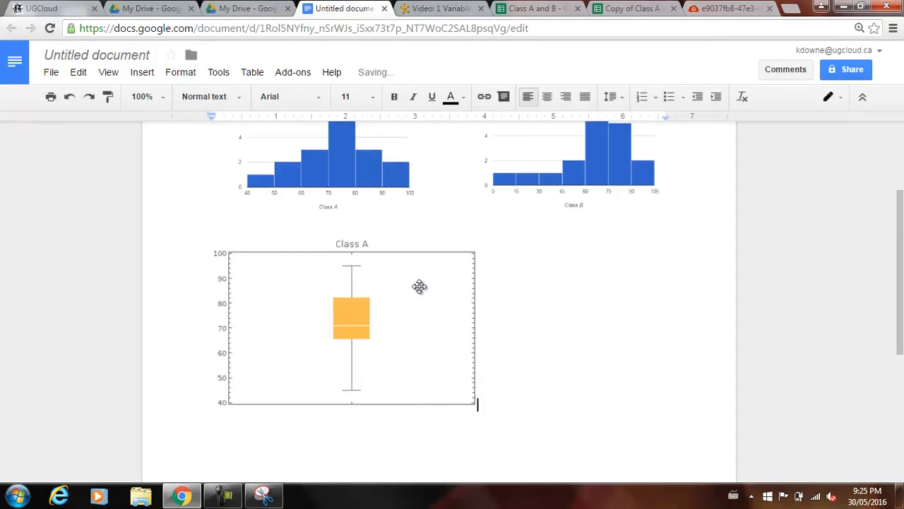
Set the pasted Class A box plot's text placement to Break text and review the page layout.
{"action": "left_click", "coordinate": [398, 310]}
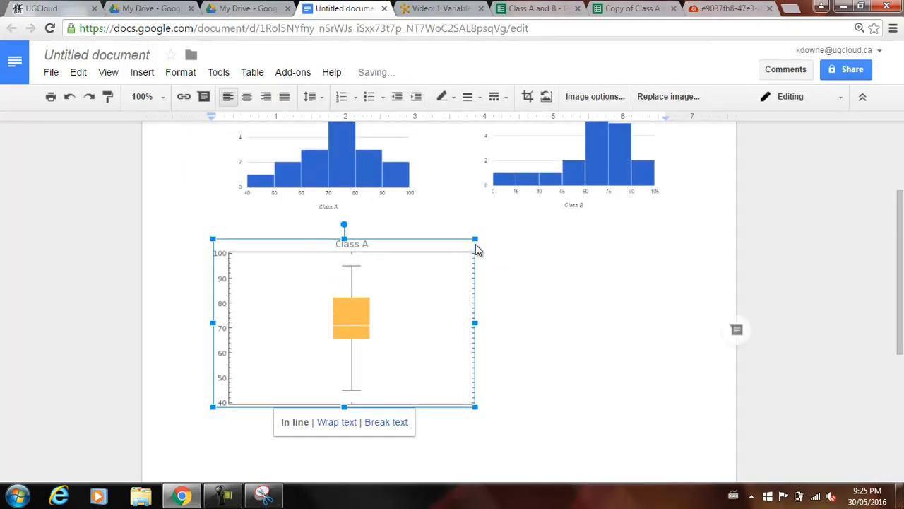
{"action": "left_click", "coordinate": [396, 421]}
{"action": "left_click", "coordinate": [530, 299]}
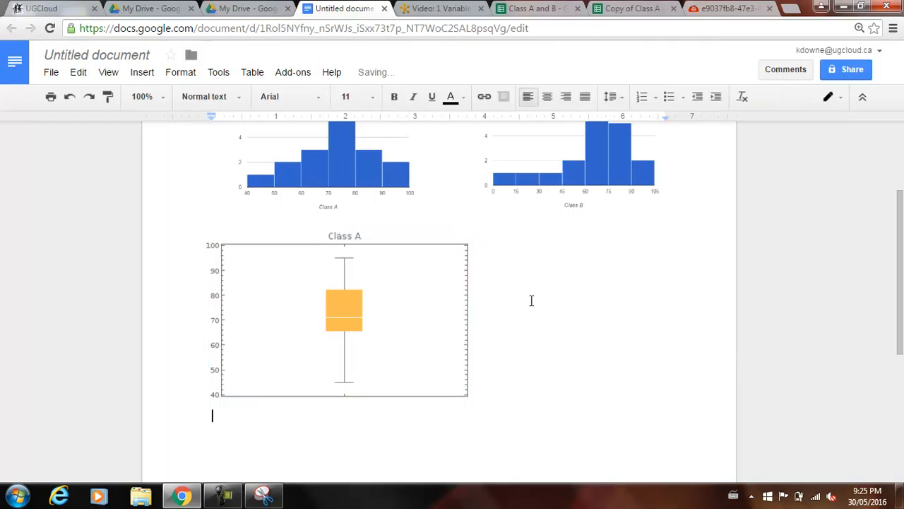
{"action": "scroll", "coordinate": [606, 399], "scroll_direction": "up", "scroll_amount": 1}
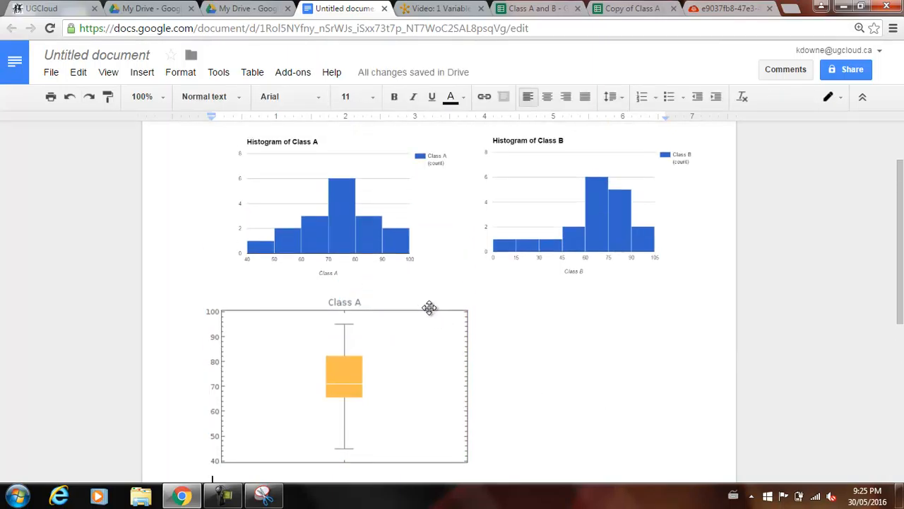
{"action": "scroll", "coordinate": [526, 279], "scroll_direction": "up", "scroll_amount": 1}
{"action": "scroll", "coordinate": [482, 212], "scroll_direction": "down", "scroll_amount": 1}
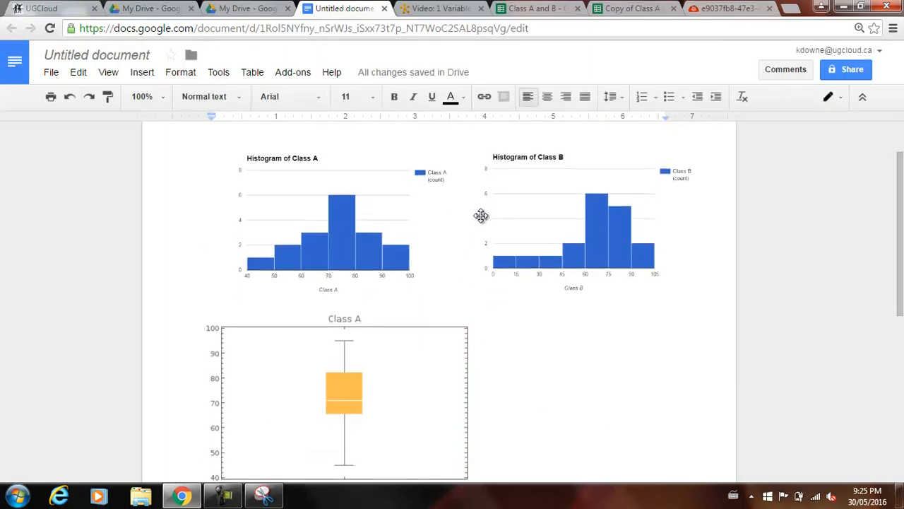
Return to the Copy of Class A and B spreadsheet and undo the plot insertion in cell B2.
{"action": "left_click", "coordinate": [537, 8]}
{"action": "left_click", "coordinate": [647, 8]}
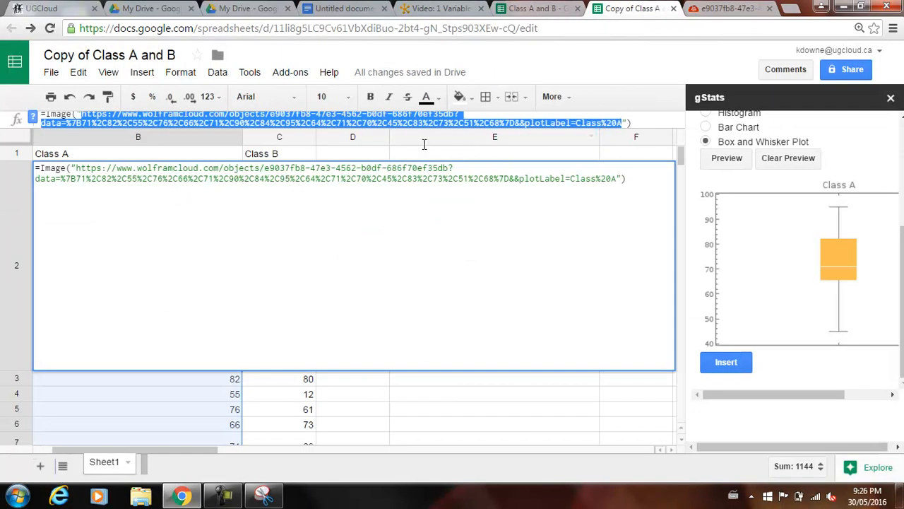
{"action": "left_click", "coordinate": [69, 98]}
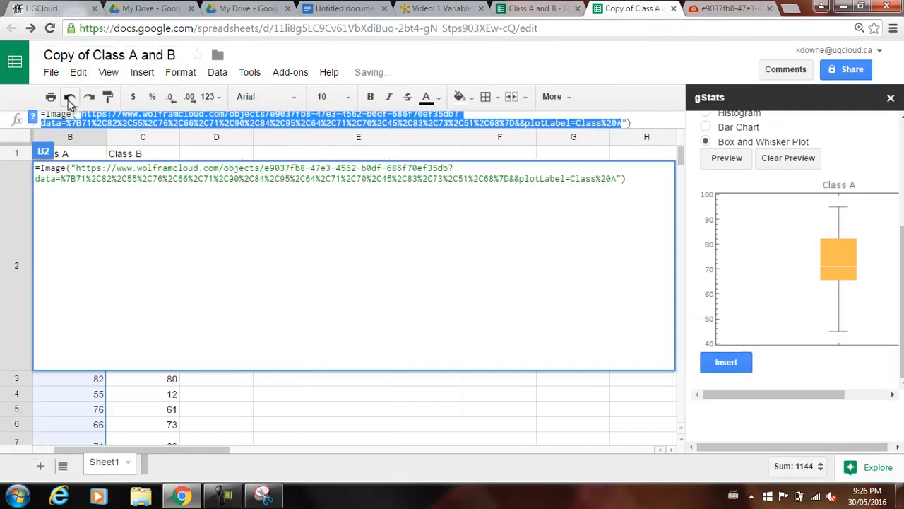
{"action": "left_click", "coordinate": [69, 98]}
{"action": "left_click", "coordinate": [366, 274]}
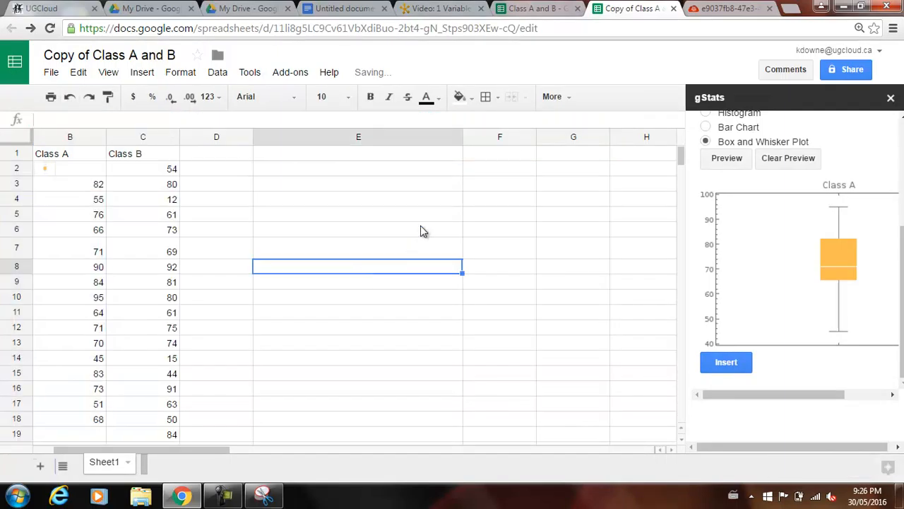
{"action": "left_click", "coordinate": [69, 97]}
{"action": "left_click", "coordinate": [332, 283]}
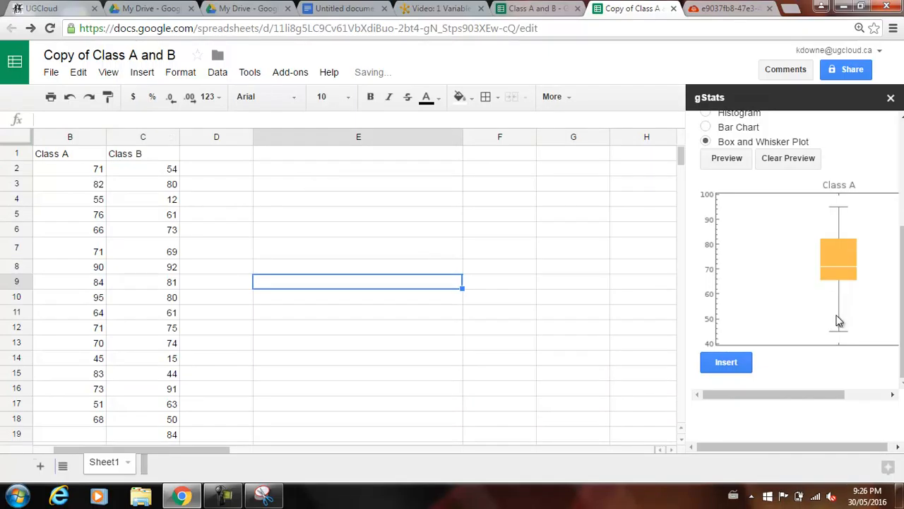
Load the Class B scores from C2:C19 into the gStats data field.
{"action": "scroll", "coordinate": [782, 152], "scroll_direction": "up", "scroll_amount": 3}
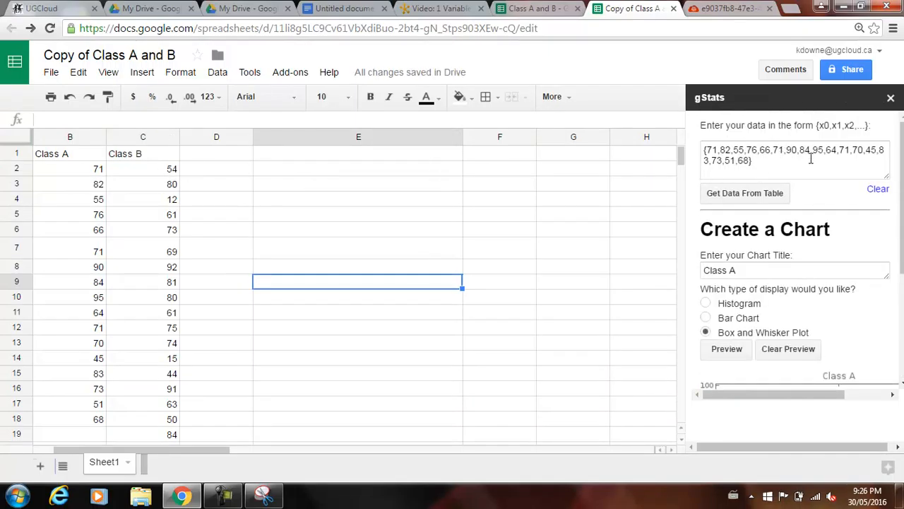
{"action": "left_click_drag", "start_coordinate": [159, 177], "coordinate": [166, 433]}
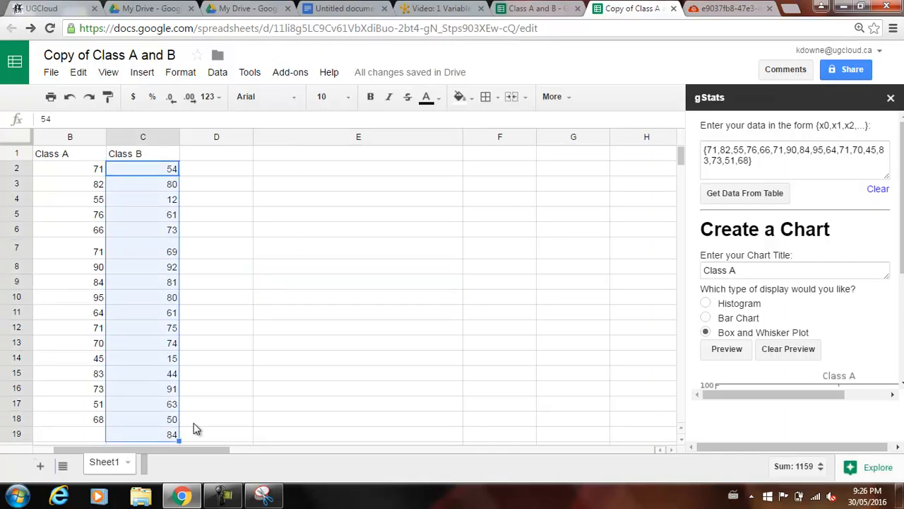
{"action": "left_click", "coordinate": [780, 201]}
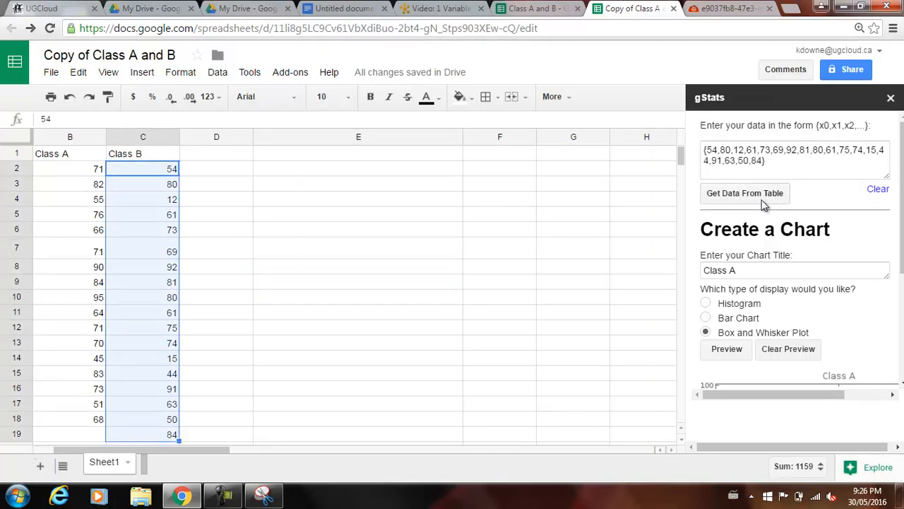
Title the box and whisker plot Class B, refresh its preview and insert it into cell C2.
{"action": "left_click", "coordinate": [721, 349]}
{"action": "scroll", "coordinate": [775, 236], "scroll_direction": "down", "scroll_amount": 1}
{"action": "left_click", "coordinate": [739, 197]}
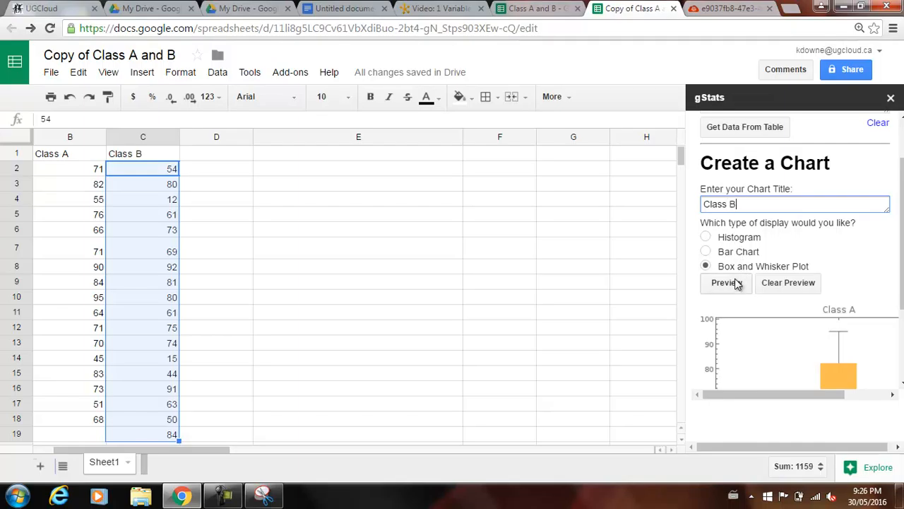
{"action": "left_click", "coordinate": [728, 283]}
{"action": "scroll", "coordinate": [791, 339], "scroll_direction": "down", "scroll_amount": 3}
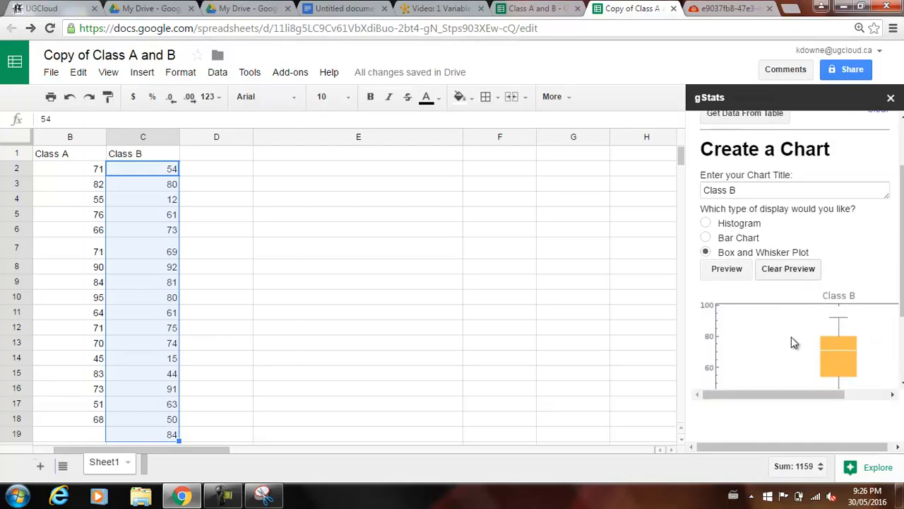
{"action": "left_click", "coordinate": [727, 362]}
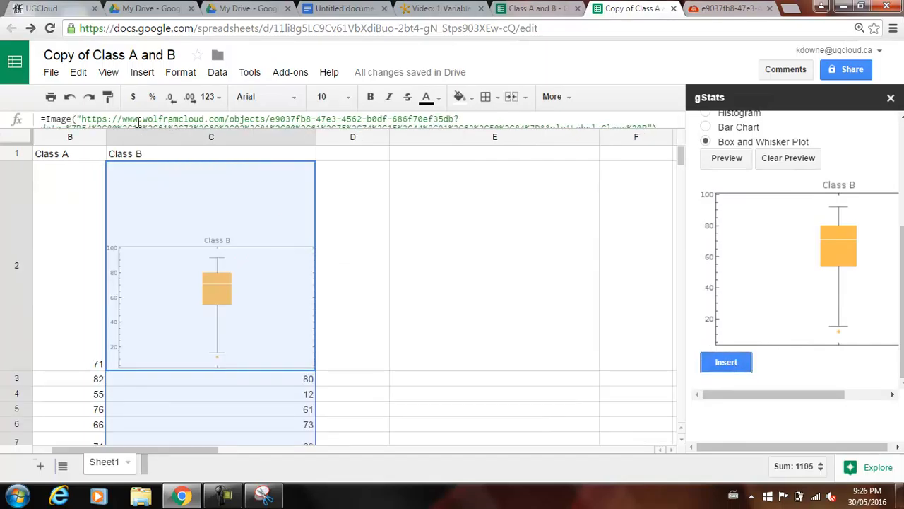
Copy the image URL from cell C2's Image formula and open it in the existing Wolfram Cloud browser tab.
{"action": "left_click_drag", "start_coordinate": [88, 118], "coordinate": [645, 122]}
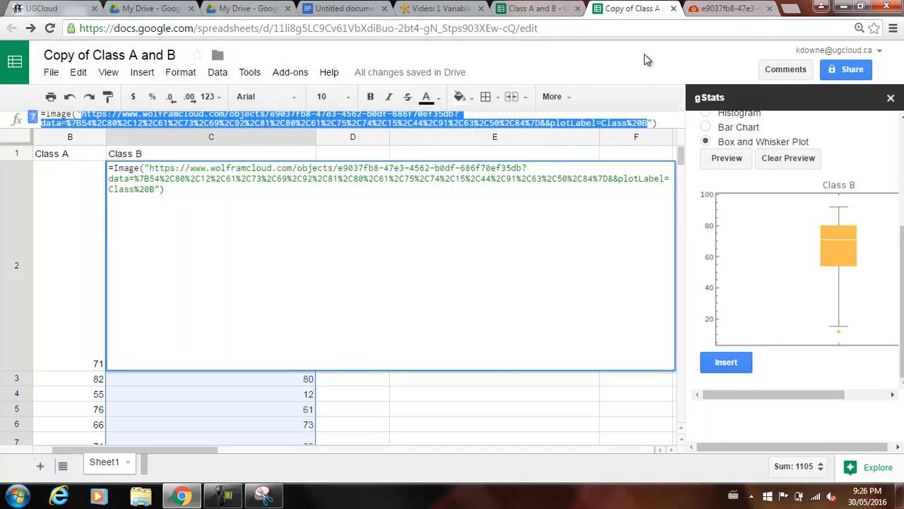
{"action": "left_click", "coordinate": [728, 8]}
{"action": "left_click", "coordinate": [554, 22]}
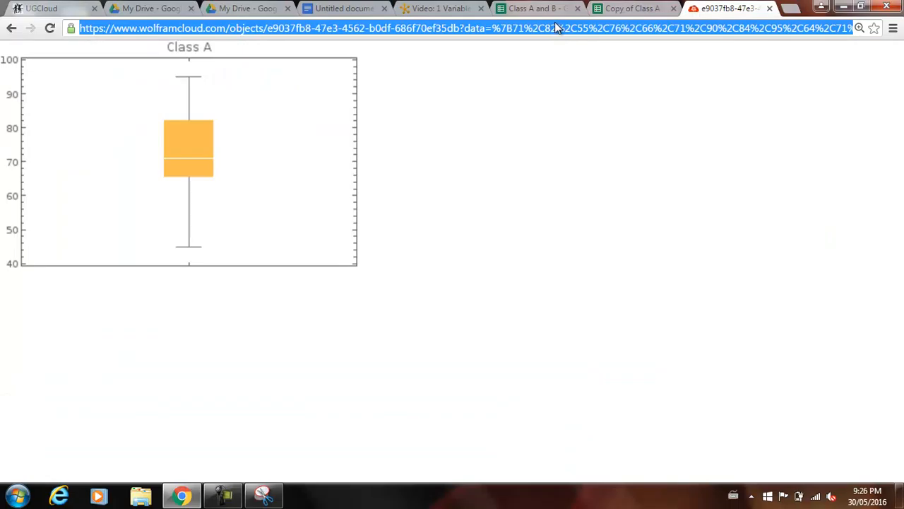
{"action": "key", "text": "ctrl+v"}
{"action": "key", "text": "Return"}
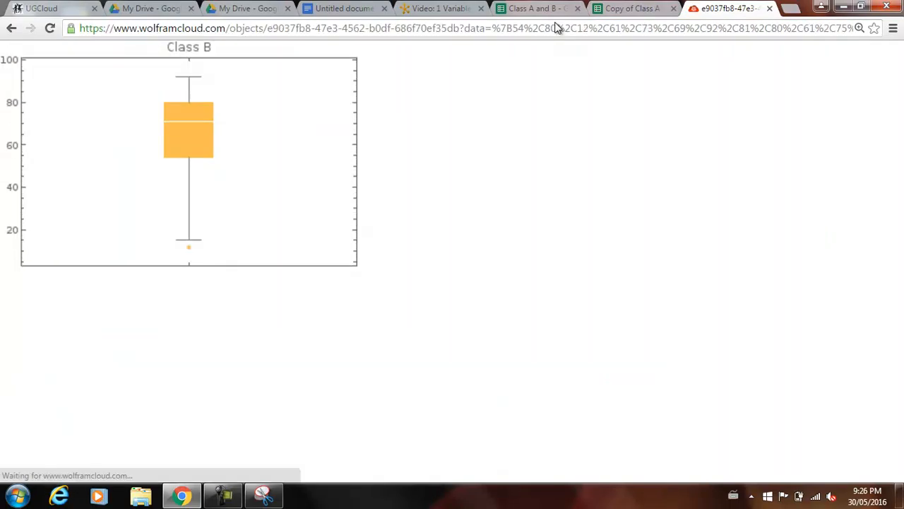
Copy the Class B box and whisker plot image and paste it below the Class A plot in the document.
{"action": "right_click", "coordinate": [252, 147]}
{"action": "left_click", "coordinate": [274, 189]}
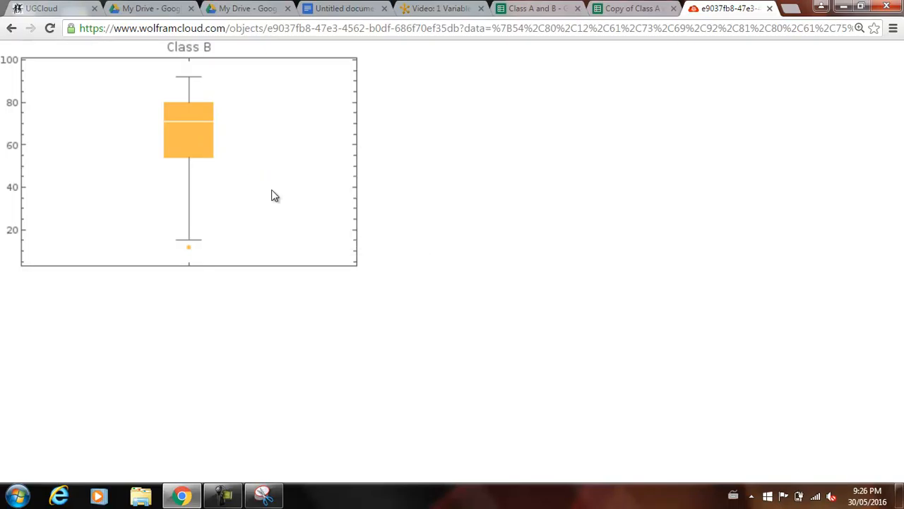
{"action": "left_click", "coordinate": [346, 8]}
{"action": "scroll", "coordinate": [570, 362], "scroll_direction": "down", "scroll_amount": 1}
{"action": "key", "text": "ctrl+v"}
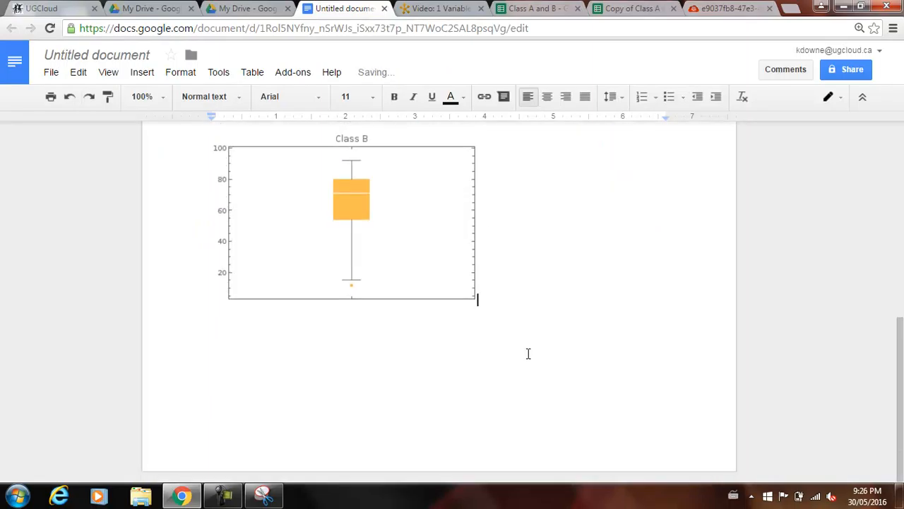
Set the Class B box plot to Break text and move it up the page toward the Class A plot.
{"action": "left_click", "coordinate": [416, 250]}
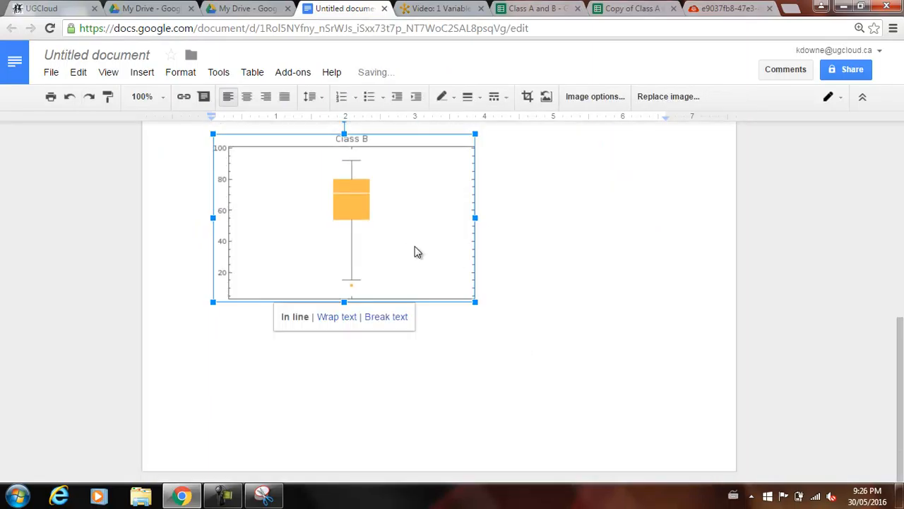
{"action": "left_click", "coordinate": [386, 317]}
{"action": "scroll", "coordinate": [497, 236], "scroll_direction": "up", "scroll_amount": 2}
{"action": "left_click_drag", "start_coordinate": [467, 258], "coordinate": [436, 283]}
{"action": "scroll", "coordinate": [505, 289], "scroll_direction": "up", "scroll_amount": 1}
{"action": "left_click_drag", "start_coordinate": [296, 456], "coordinate": [586, 264]}
{"action": "scroll", "coordinate": [585, 264], "scroll_direction": "up", "scroll_amount": 4}
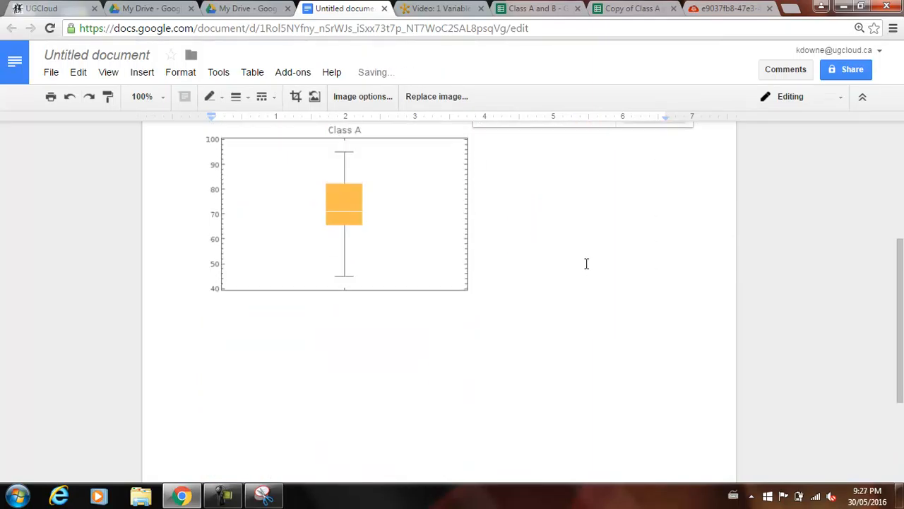
Place the Class B histogram beside the Class A histogram and fit the Class B box plot below it, next to the Class A plot.
{"action": "scroll", "coordinate": [585, 264], "scroll_direction": "down", "scroll_amount": 1}
{"action": "scroll", "coordinate": [582, 259], "scroll_direction": "down", "scroll_amount": 1}
{"action": "left_click_drag", "start_coordinate": [584, 229], "coordinate": [608, 421]}
{"action": "left_click_drag", "start_coordinate": [561, 222], "coordinate": [622, 322]}
{"action": "left_click_drag", "start_coordinate": [572, 443], "coordinate": [575, 191]}
{"action": "left_click_drag", "start_coordinate": [571, 438], "coordinate": [572, 171]}
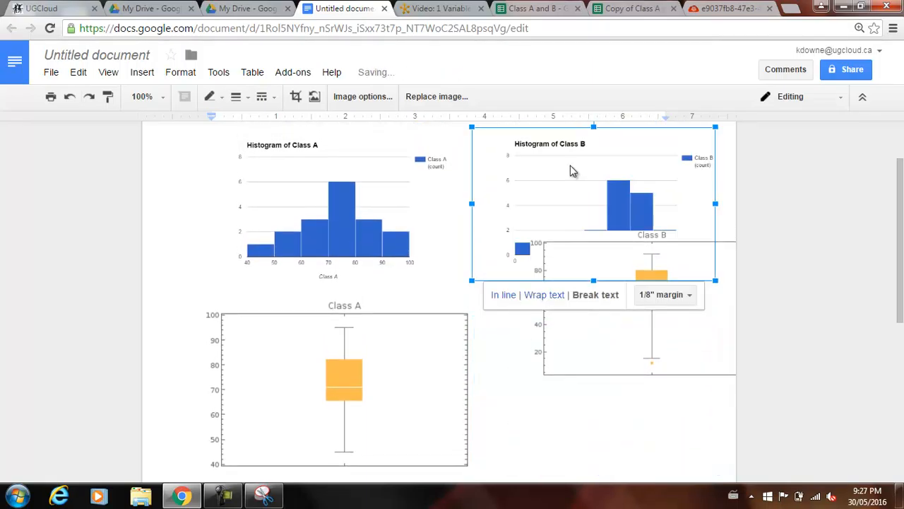
{"action": "left_click", "coordinate": [585, 366]}
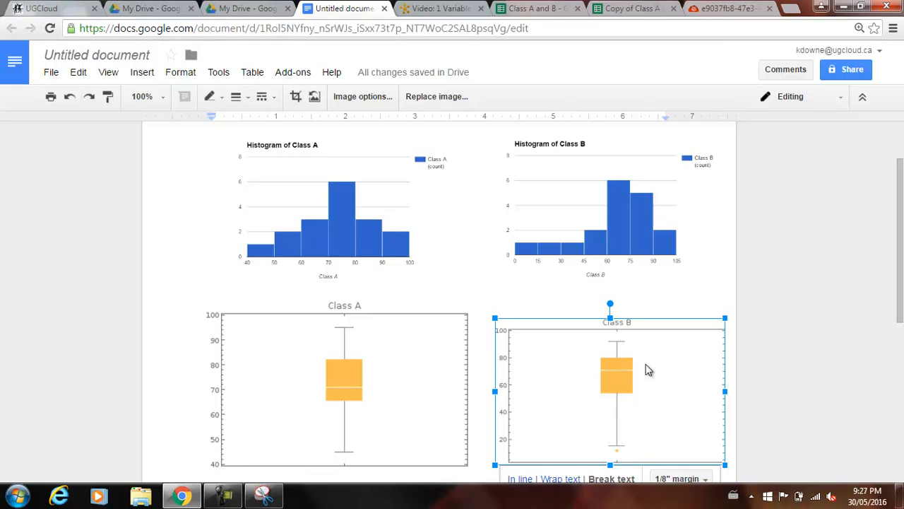
{"action": "left_click", "coordinate": [789, 336]}
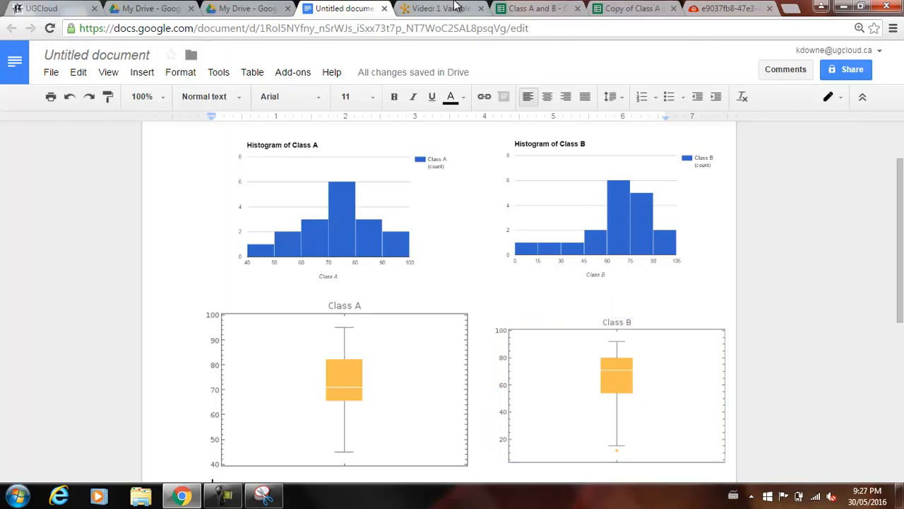
Return to the Copy of Class A and B spreadsheet and undo the Class B plot insertion, redoing the extra undone chart deletion.
{"action": "left_click", "coordinate": [526, 8]}
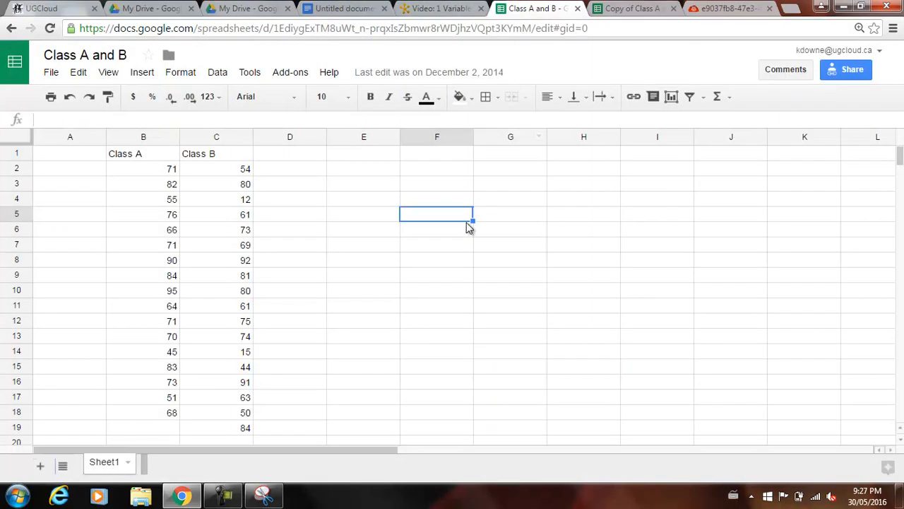
{"action": "left_click", "coordinate": [632, 8]}
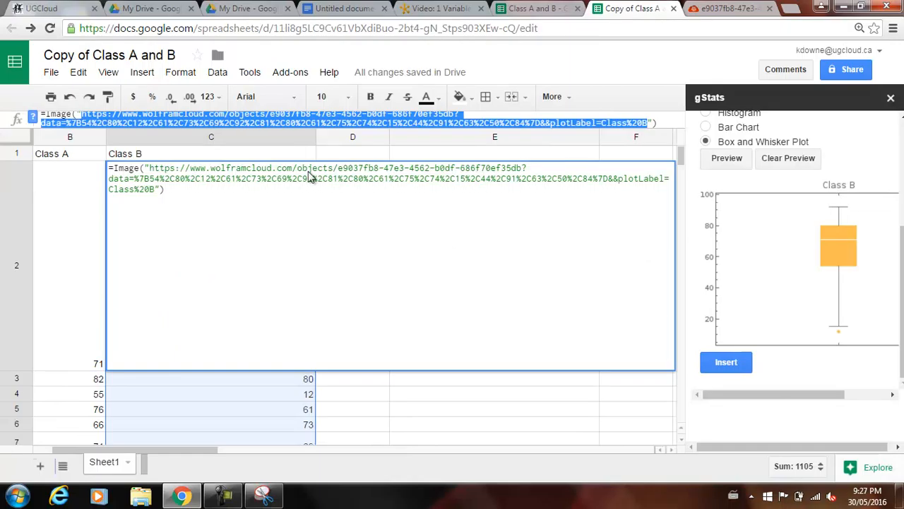
{"action": "left_click", "coordinate": [66, 99]}
{"action": "left_click", "coordinate": [66, 98]}
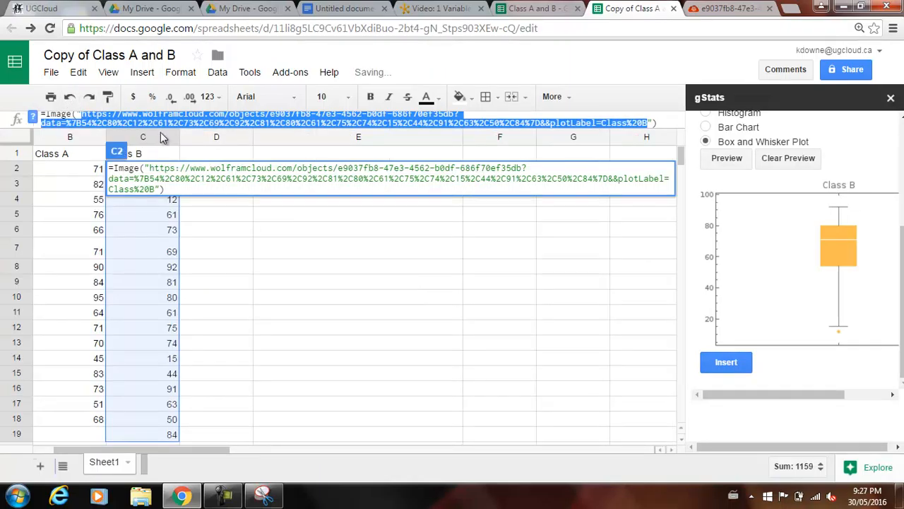
{"action": "left_click", "coordinate": [71, 97]}
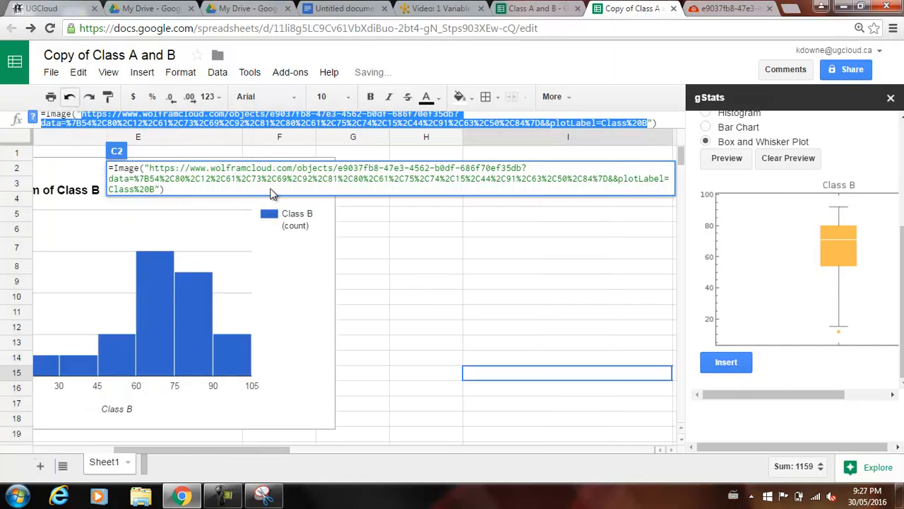
{"action": "left_click", "coordinate": [89, 97]}
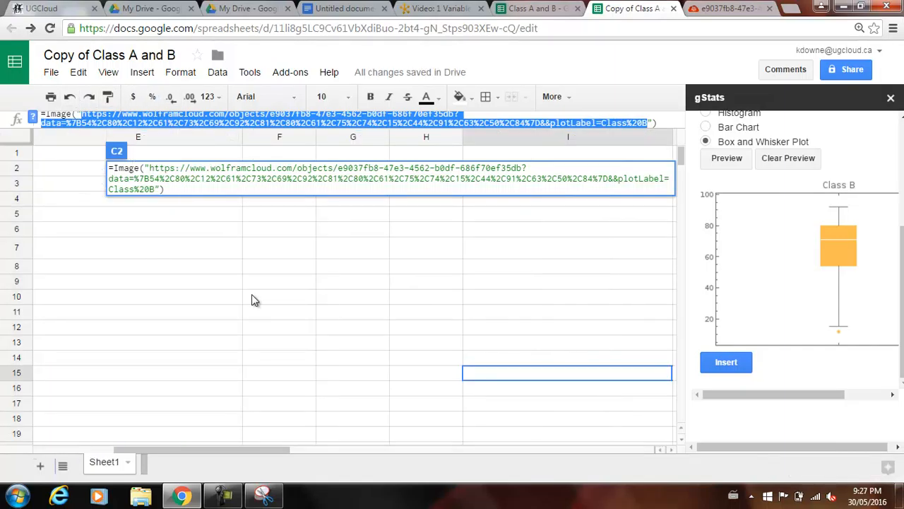
Commit the open Image formula in cell C2 and select the Class A header in cell B1.
{"action": "key", "text": "Return"}
{"action": "key", "text": "Left"}
{"action": "key", "text": "Left"}
{"action": "key", "text": "Left"}
{"action": "key", "text": "Left"}
{"action": "key", "text": "Left"}
{"action": "key", "text": "Left"}
{"action": "key", "text": "Left"}
{"action": "key", "text": "Left"}
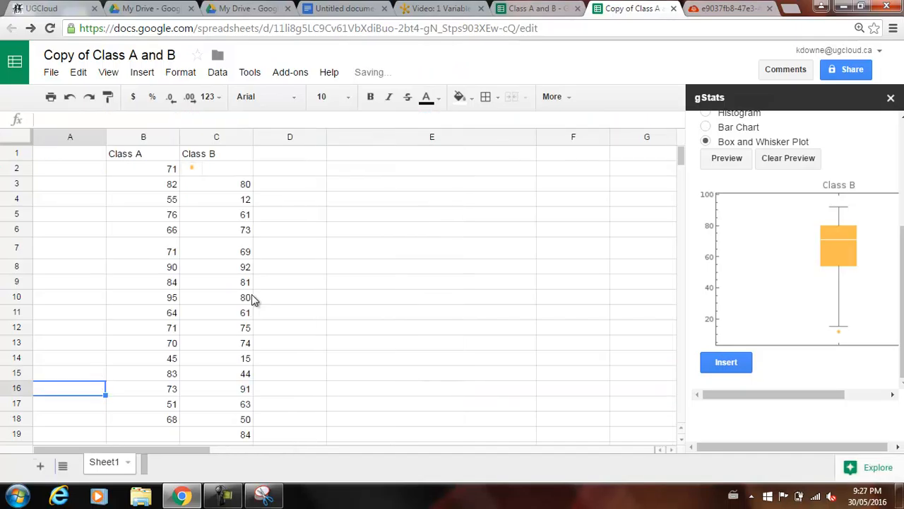
{"action": "key", "text": "Up"}
{"action": "key", "text": "Up"}
{"action": "key", "text": "Up"}
{"action": "key", "text": "Up"}
{"action": "key", "text": "Up"}
{"action": "key", "text": "Up"}
{"action": "key", "text": "Up"}
{"action": "key", "text": "Up"}
{"action": "key", "text": "Up"}
{"action": "key", "text": "Up"}
{"action": "key", "text": "Up"}
{"action": "key", "text": "Up"}
{"action": "key", "text": "Up"}
{"action": "key", "text": "Up"}
{"action": "key", "text": "Up"}
{"action": "key", "text": "Right"}
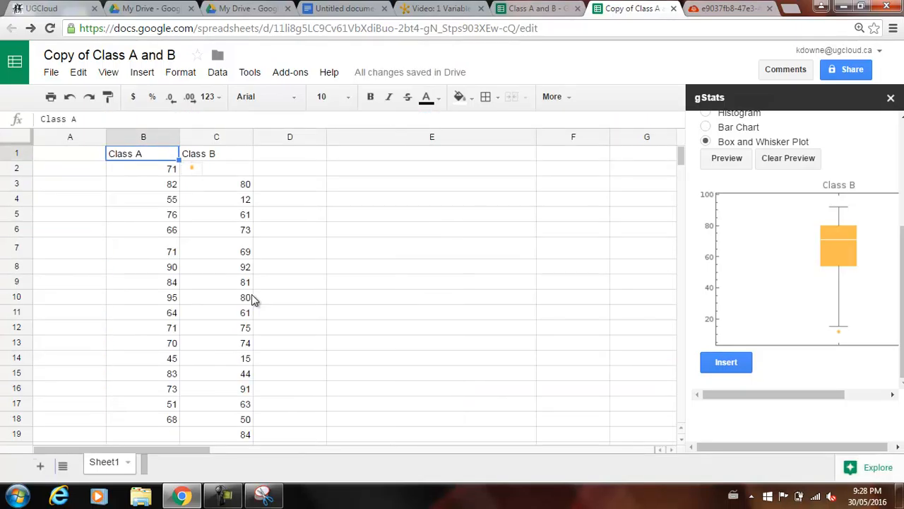
Undo the Image formula entry in C2 to restore the Class B scores, and deselect the data.
{"action": "left_click", "coordinate": [69, 97]}
{"action": "left_click", "coordinate": [69, 96]}
{"action": "left_click", "coordinate": [66, 100]}
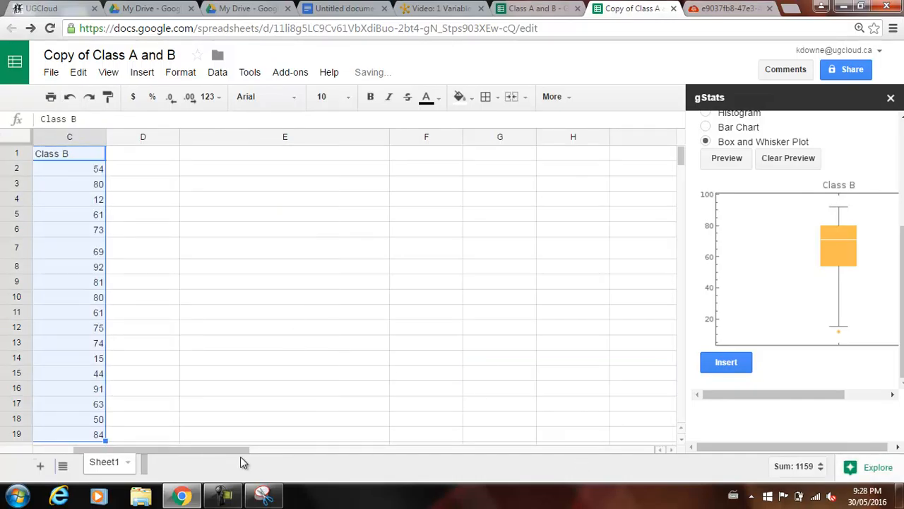
{"action": "left_click_drag", "start_coordinate": [234, 451], "coordinate": [108, 467]}
{"action": "left_click", "coordinate": [317, 283]}
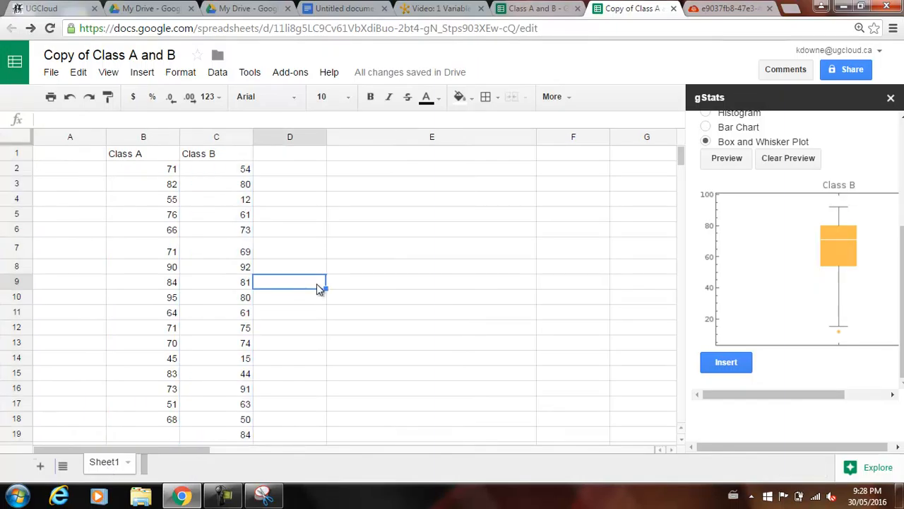
Try to compute the first quartile of the Class B scores in cell E2 with =q1(C2:C19).
{"action": "left_click", "coordinate": [354, 169]}
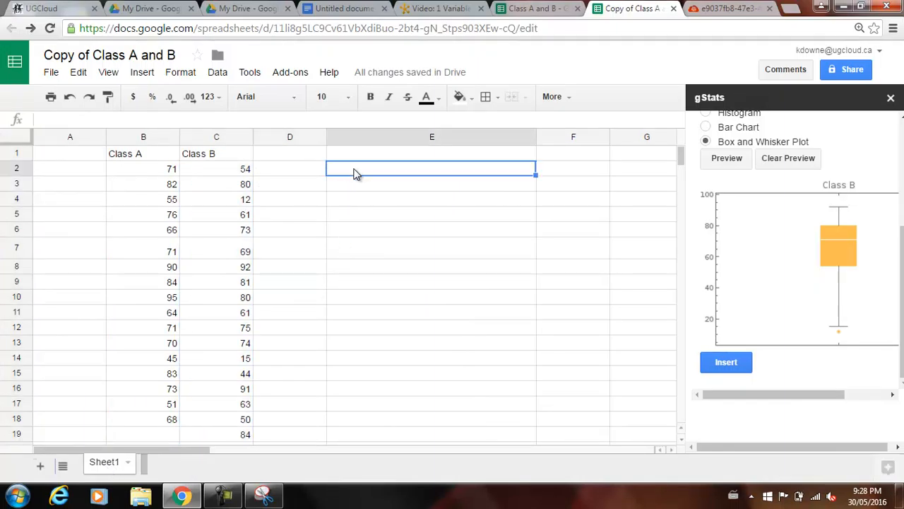
{"action": "type", "text": "="}
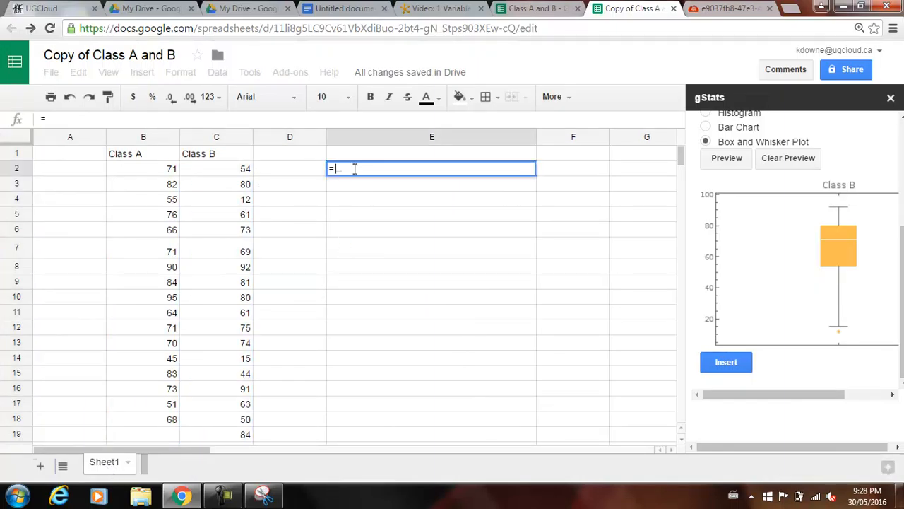
{"action": "type", "text": "q1("}
{"action": "left_click_drag", "start_coordinate": [200, 170], "coordinate": [230, 437]}
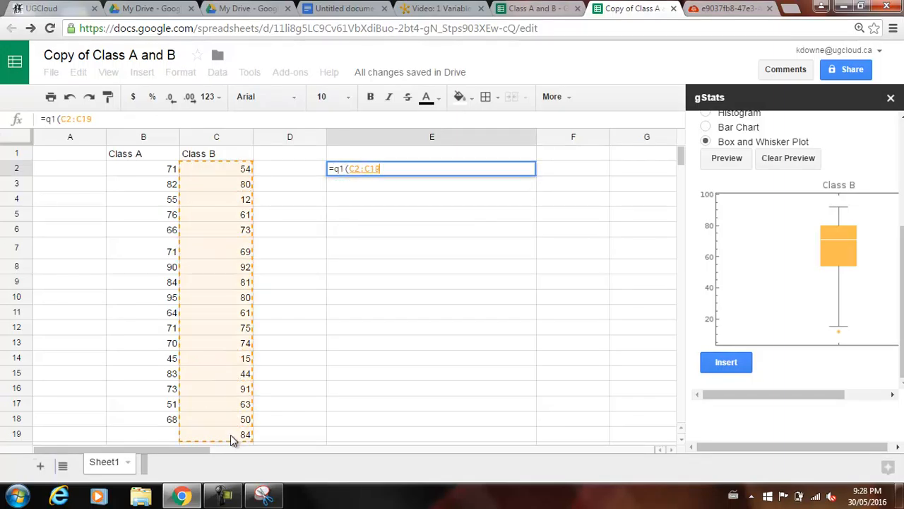
{"action": "key", "text": "Return"}
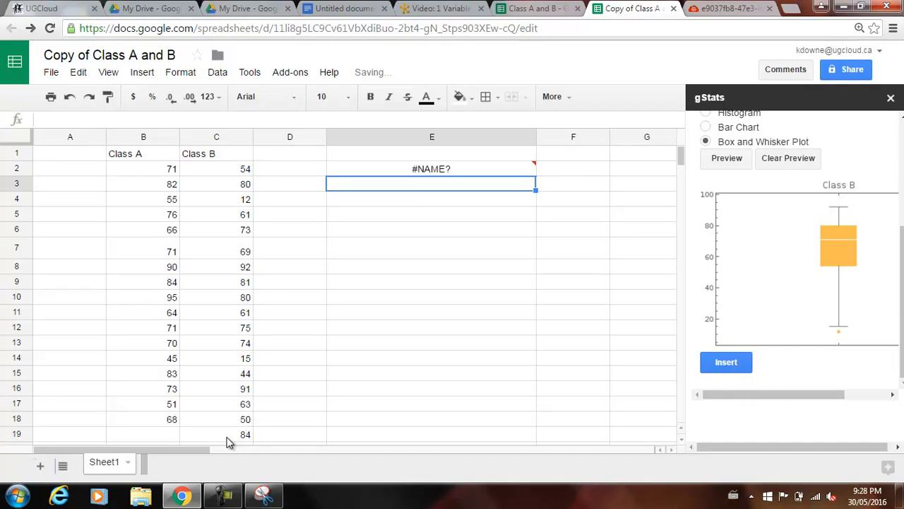
{"action": "key", "text": "Up"}
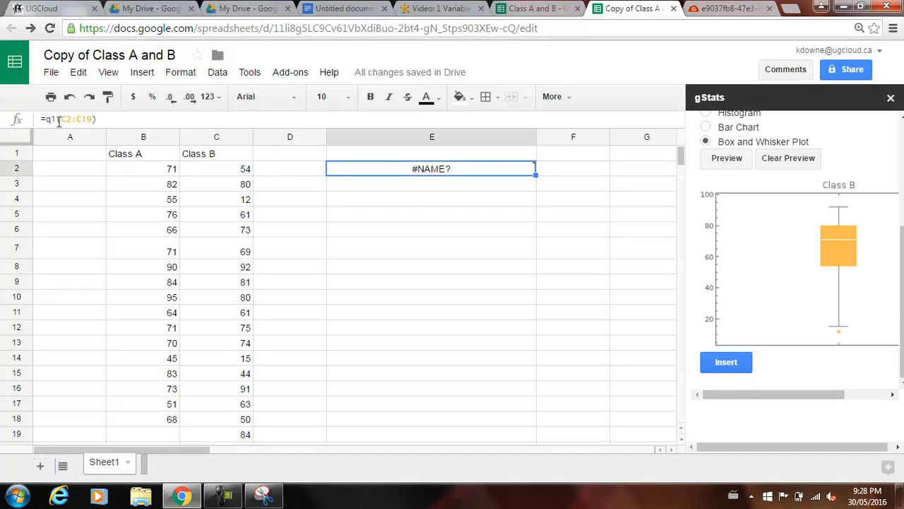
Replace the function name q1 in cell E2's formula with quartile.
{"action": "left_click", "coordinate": [51, 119]}
{"action": "type", "text": "uar"}
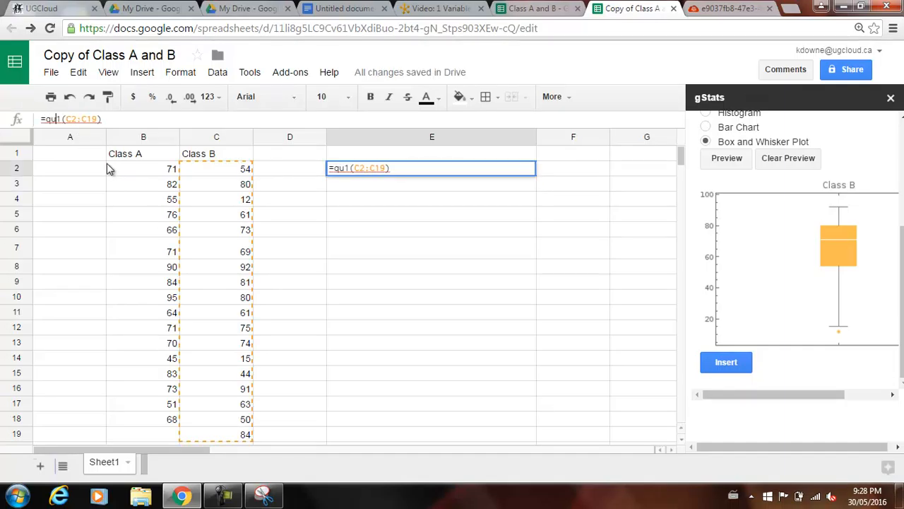
{"action": "type", "text": "tile"}
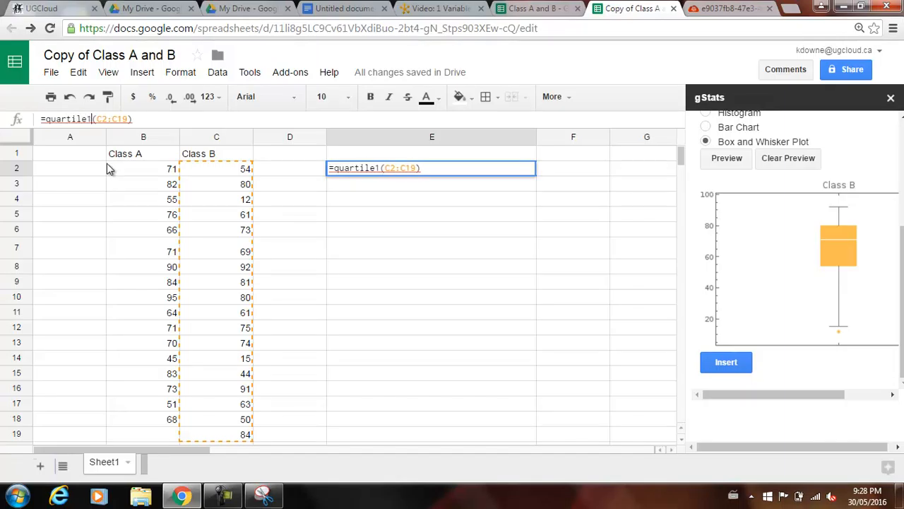
{"action": "key", "text": "Delete"}
{"action": "key", "text": "BackSpace"}
{"action": "key", "text": "BackSpace"}
{"action": "key", "text": "BackSpace"}
{"action": "key", "text": "BackSpace"}
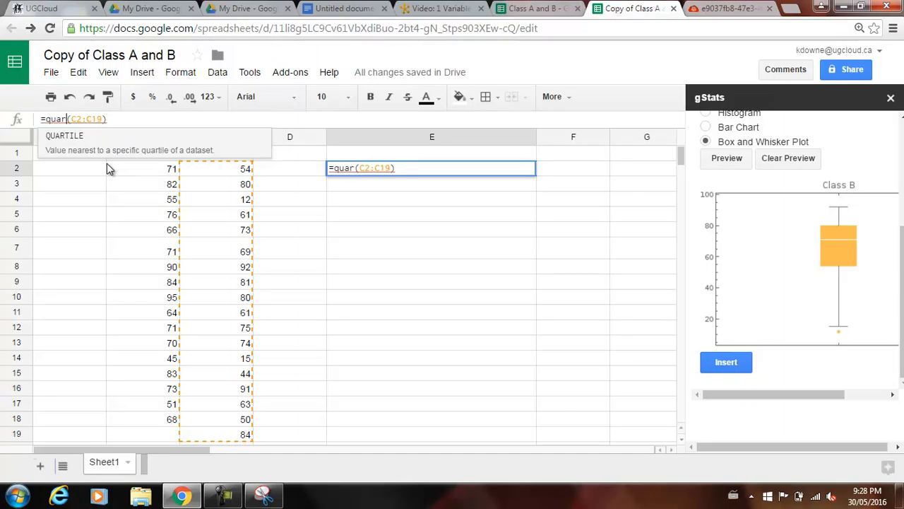
{"action": "type", "text": "tile"}
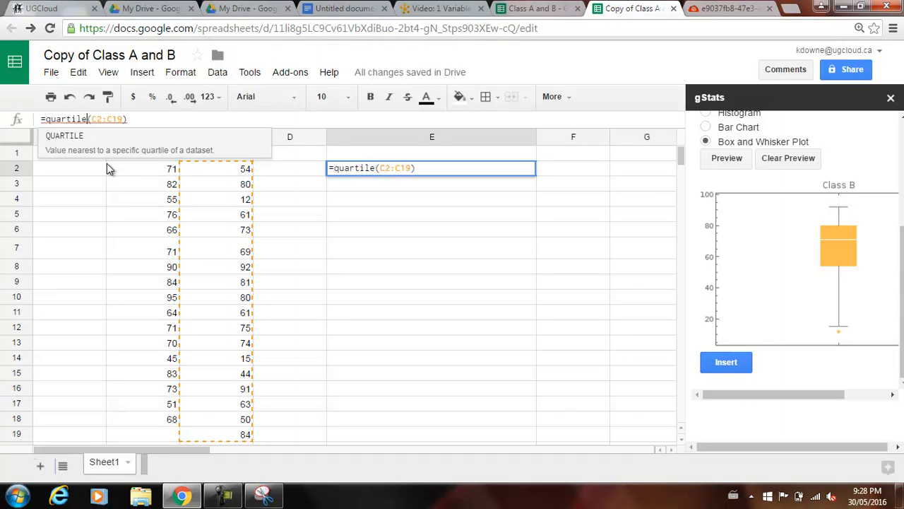
Try the quartile number 1 as the first argument in E2, as =quartile(1,C2:C19).
{"action": "key", "text": "Right"}
{"action": "type", "text": "1,"}
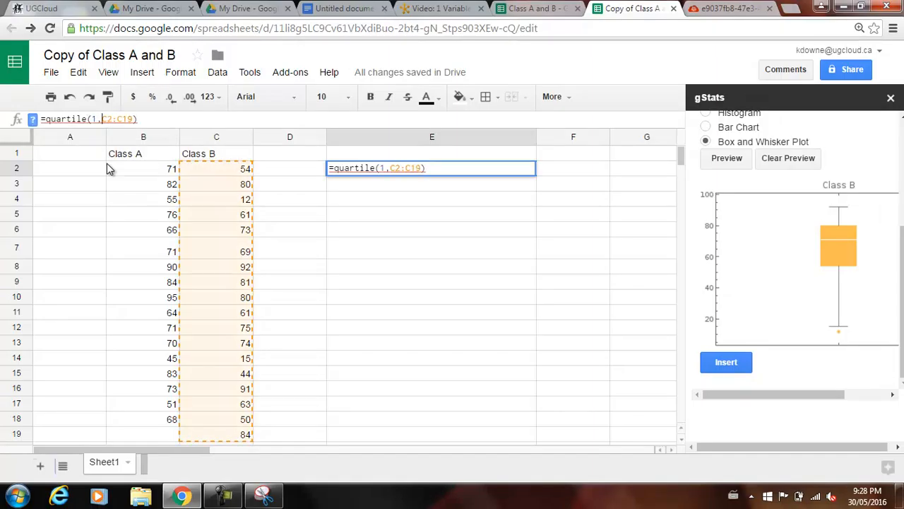
{"action": "key", "text": "Return"}
{"action": "key", "text": "Up"}
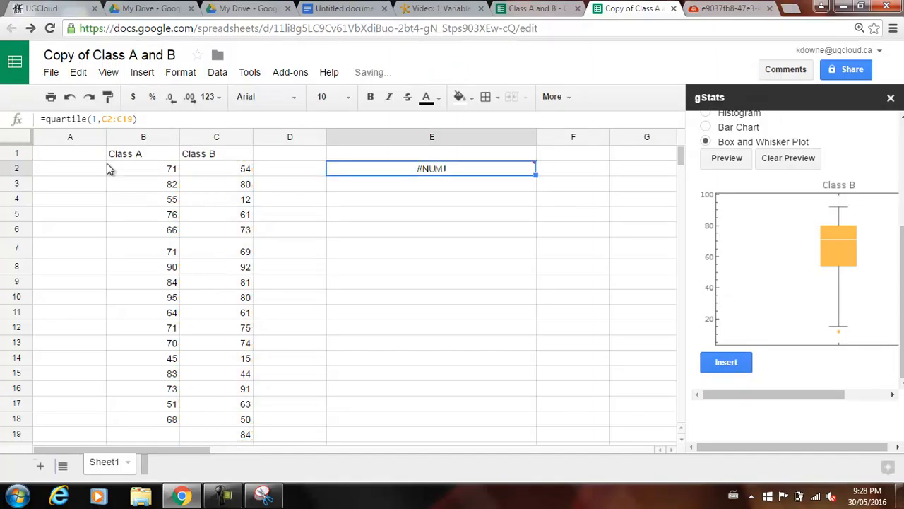
Put the quartile number after the range in E2 so the formula is =quartile(C2:C19,1), and commit it.
{"action": "left_click", "coordinate": [106, 120]}
{"action": "key", "text": "BackSpace"}
{"action": "key", "text": "BackSpace"}
{"action": "key", "text": "Right"}
{"action": "key", "text": "Right"}
{"action": "key", "text": "Right"}
{"action": "key", "text": "Right"}
{"action": "key", "text": "Right"}
{"action": "key", "text": "Right"}
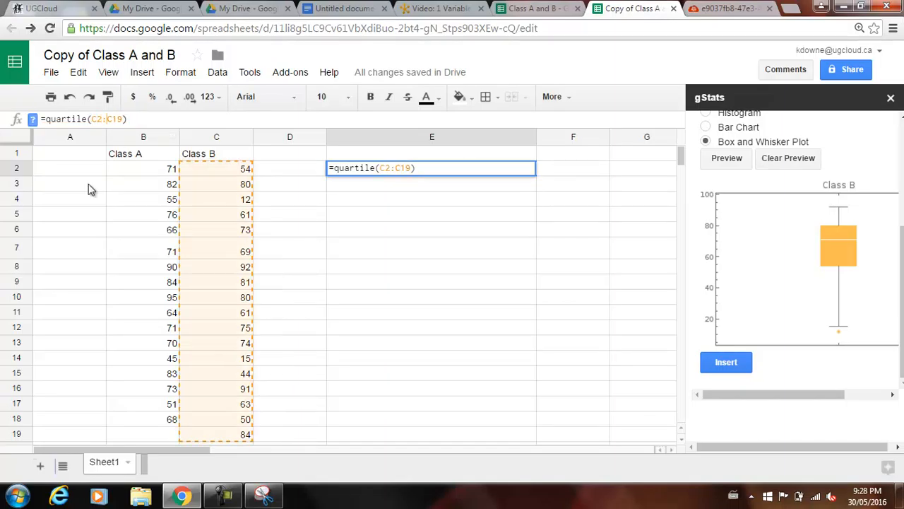
{"action": "type", "text": ",1"}
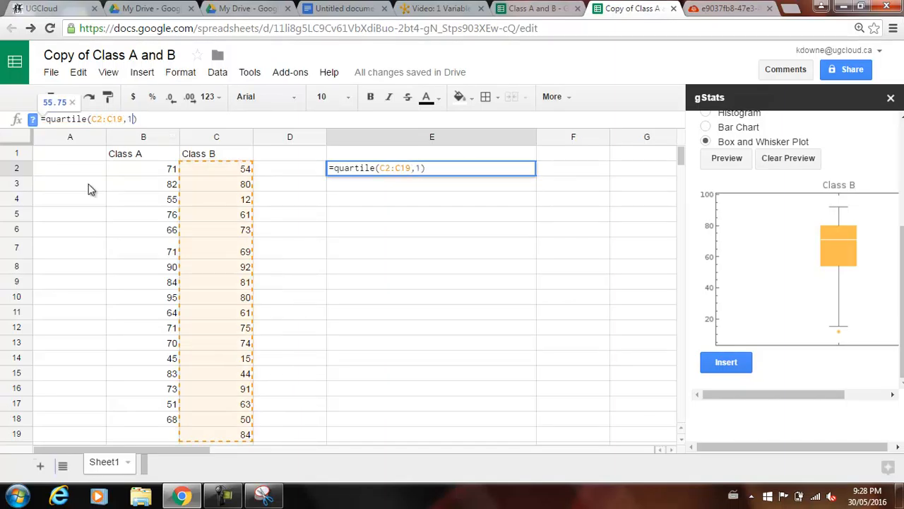
{"action": "key", "text": "Return"}
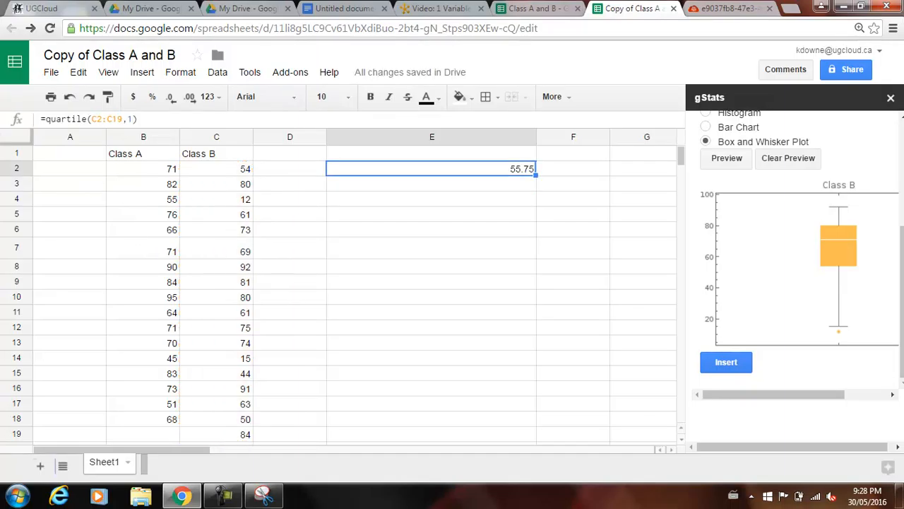
Check the Class B box plot in the Untitled document and return to the Copy of Class A and B spreadsheet.
{"action": "left_click", "coordinate": [341, 7]}
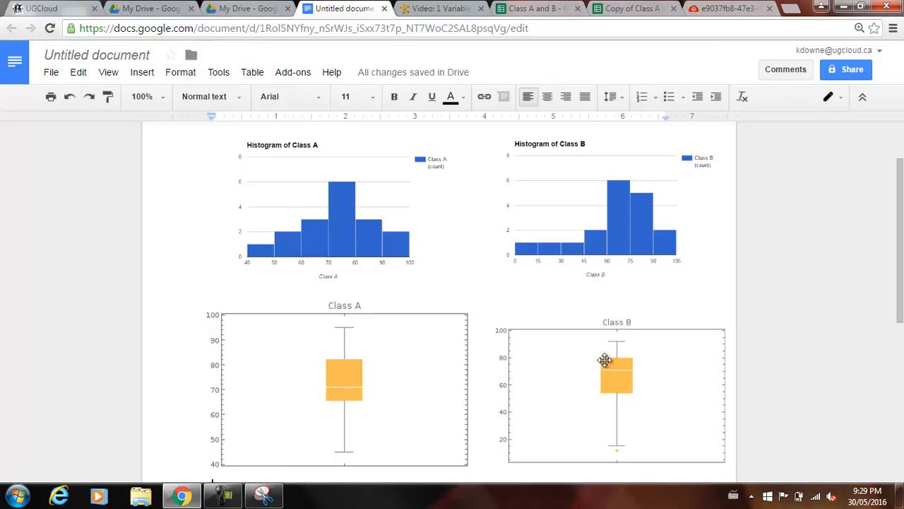
{"action": "left_click", "coordinate": [550, 8]}
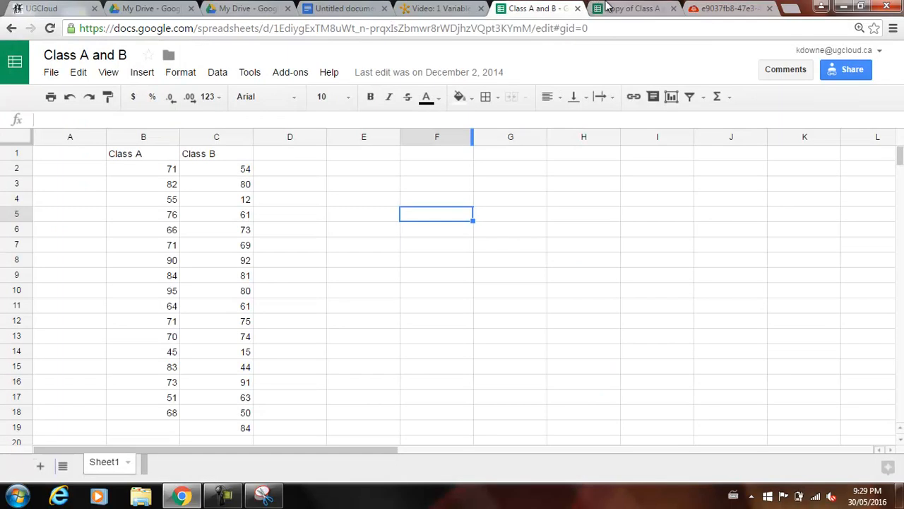
{"action": "left_click", "coordinate": [625, 8]}
Compute the median of the Class B scores in cell E3 with =median(C2:C19).
{"action": "left_click", "coordinate": [471, 186]}
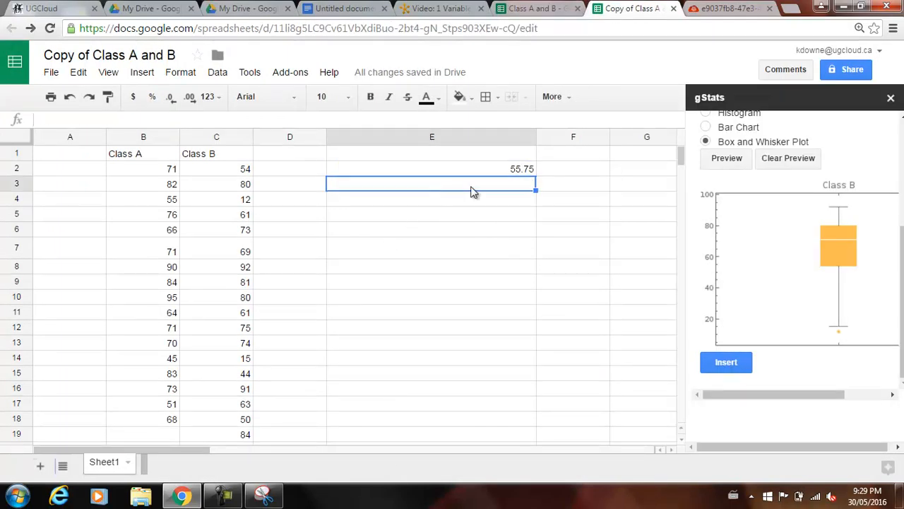
{"action": "left_click", "coordinate": [484, 170]}
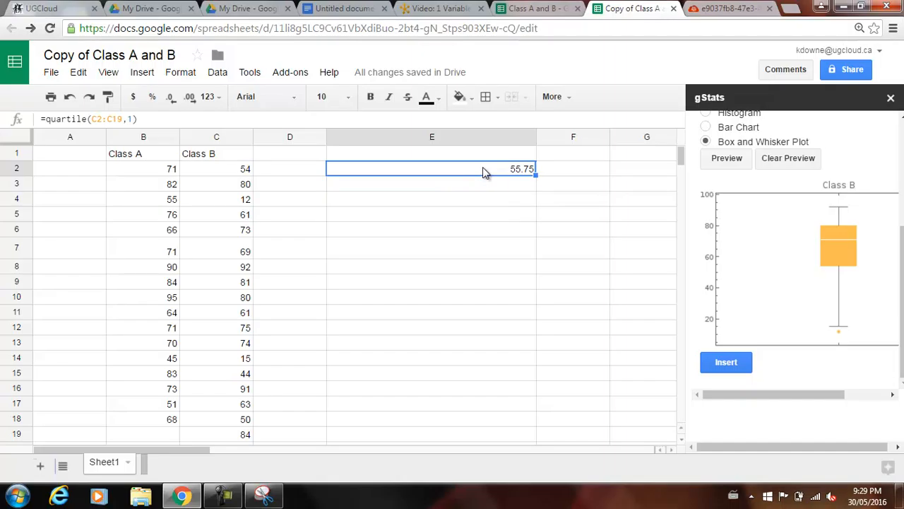
{"action": "key", "text": "Down"}
{"action": "type", "text": "=median"}
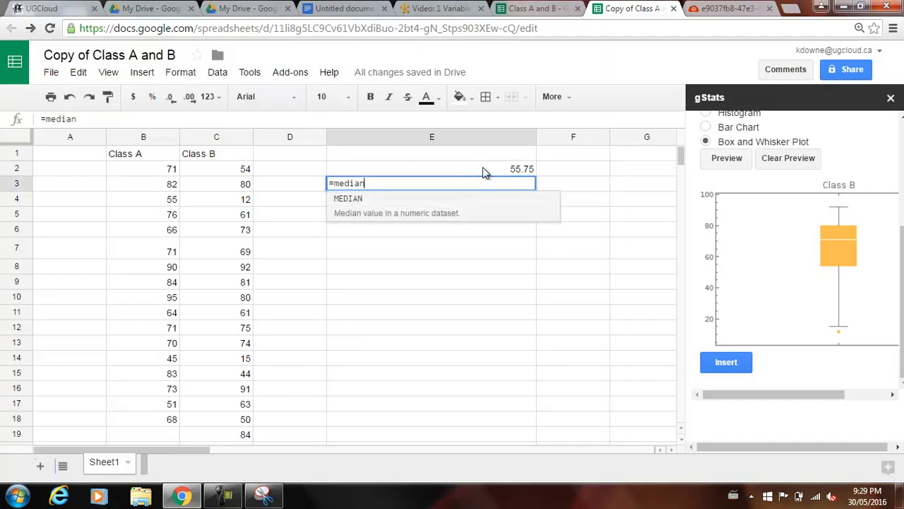
{"action": "type", "text": "(B3"}
{"action": "key", "text": "Up"}
{"action": "key", "text": "Right"}
{"action": "key", "text": "shift+Down"}
{"action": "key", "text": "shift+Down"}
{"action": "key", "text": "shift+Down"}
{"action": "key", "text": "shift+Down"}
{"action": "key", "text": "shift+Down"}
{"action": "key", "text": "shift+Down"}
{"action": "key", "text": "shift+Down"}
{"action": "key", "text": "shift+Down"}
{"action": "key", "text": "shift+Down"}
{"action": "key", "text": "shift+Down"}
{"action": "key", "text": "shift+Down"}
{"action": "key", "text": "shift+Down"}
{"action": "key", "text": "shift+Down"}
{"action": "key", "text": "shift+Down"}
{"action": "key", "text": "shift+Down"}
{"action": "key", "text": "shift+Down"}
{"action": "key", "text": "shift+Down"}
{"action": "key", "text": "Return"}
{"action": "key", "text": "Up"}
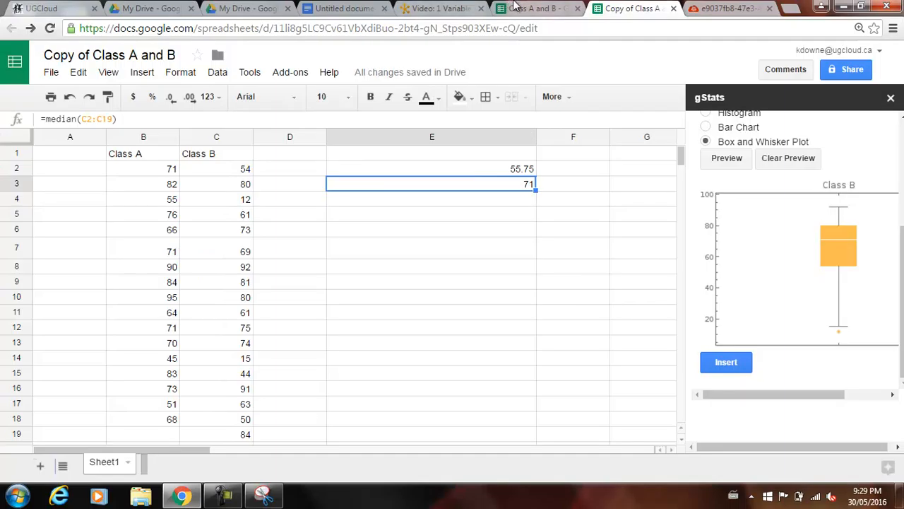
Switch back to the Untitled document to view the Class A and Class B plots.
{"action": "left_click", "coordinate": [369, 6]}
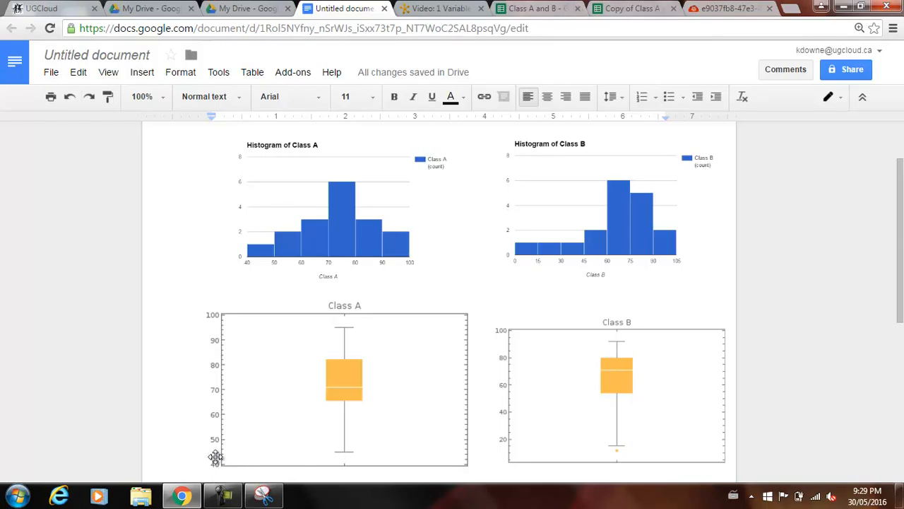
{"action": "left_click", "coordinate": [223, 495]}
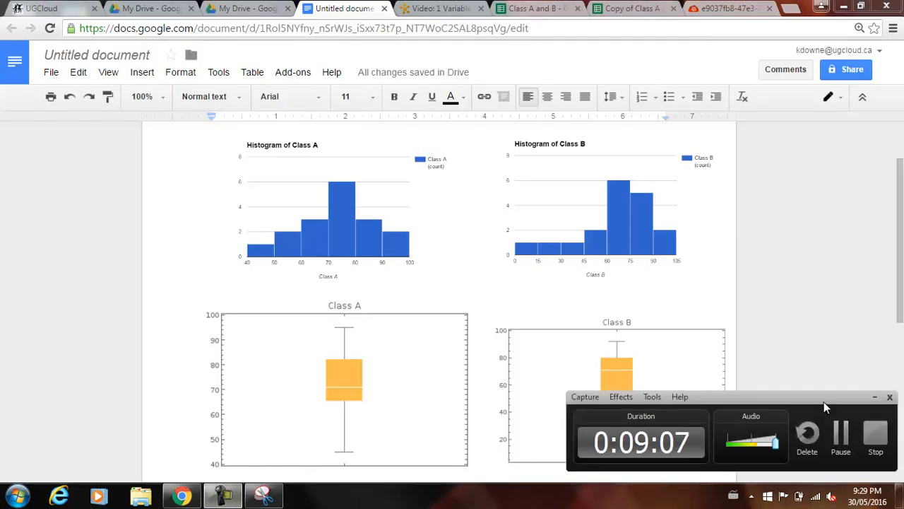